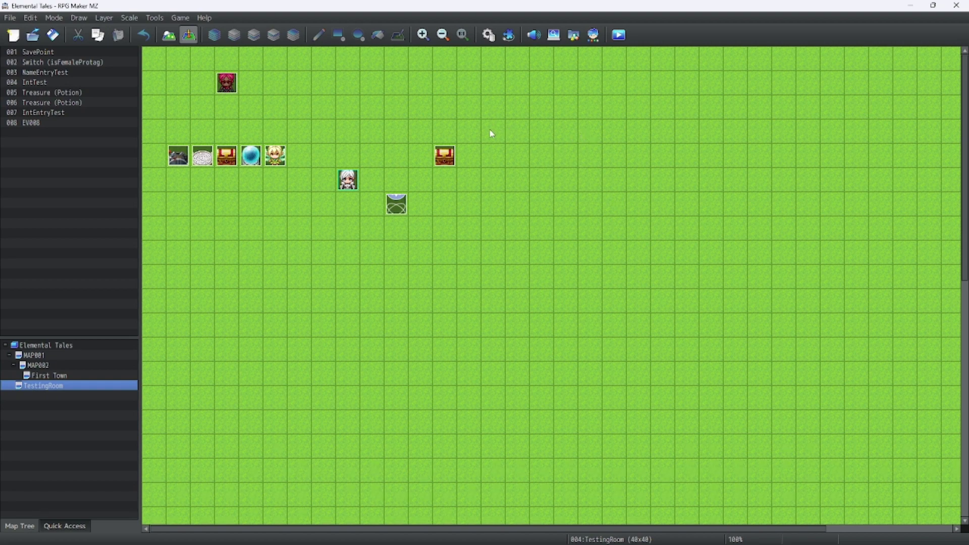
Create a new event named GameOverTest on the empty map tile.
right_click(308, 162)
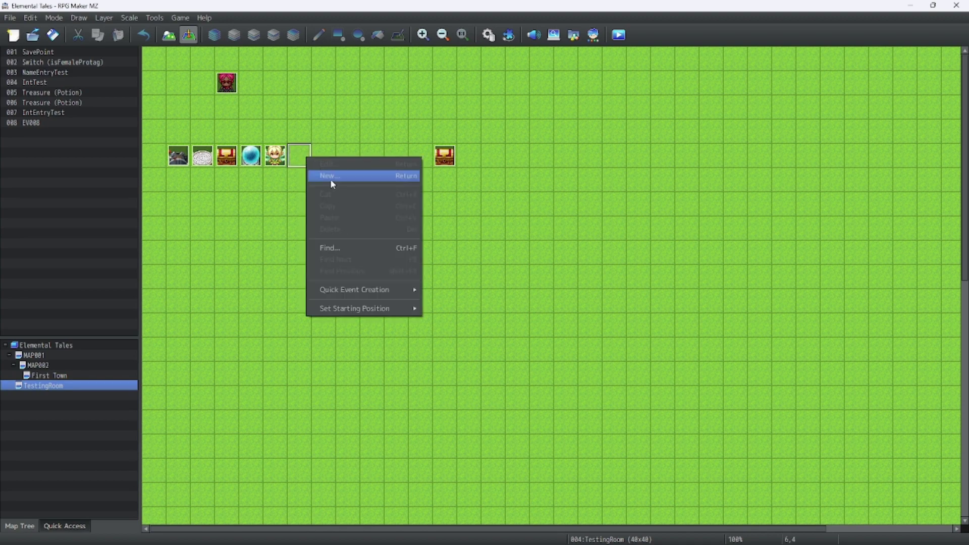
click(330, 176)
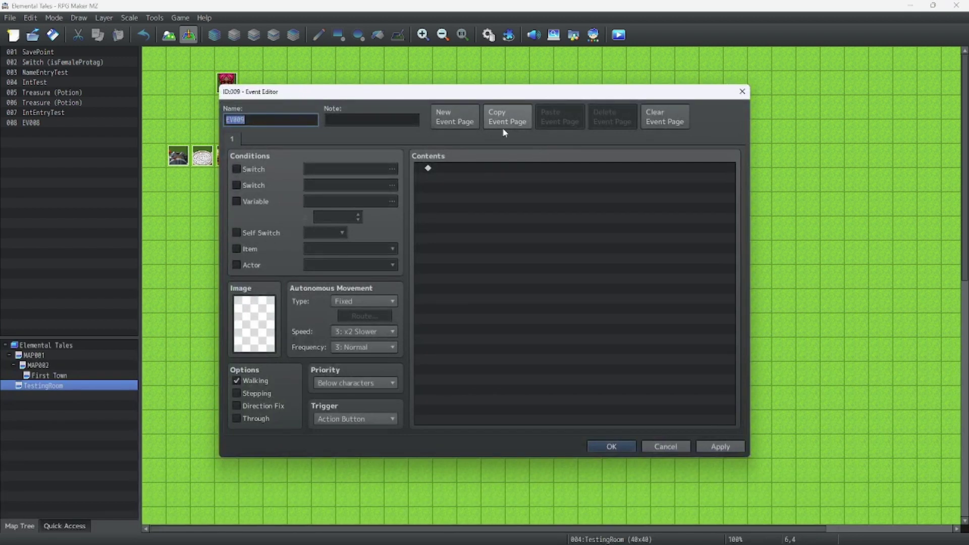
text(GameOverTest)
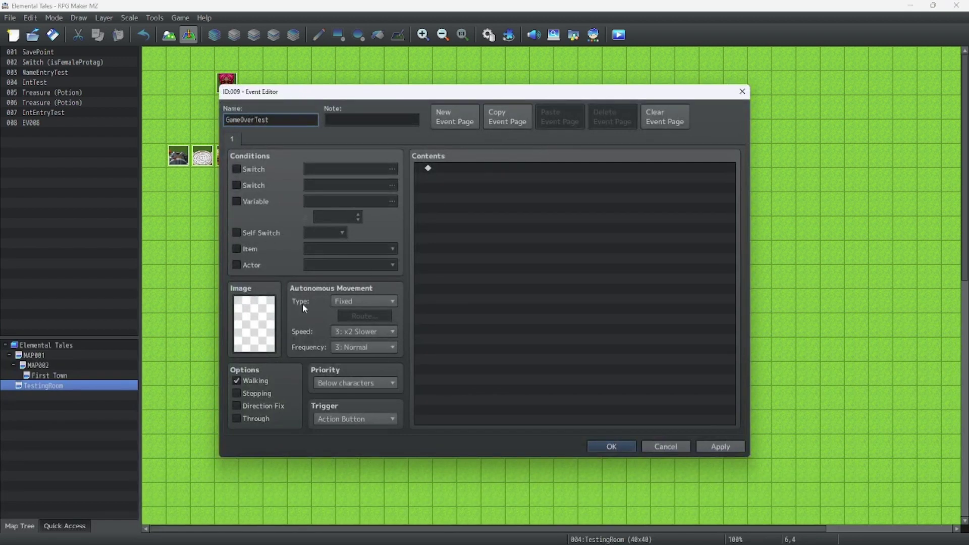
Give the event the red orb graphic from the !Other1 image sheet.
double_click(253, 324)
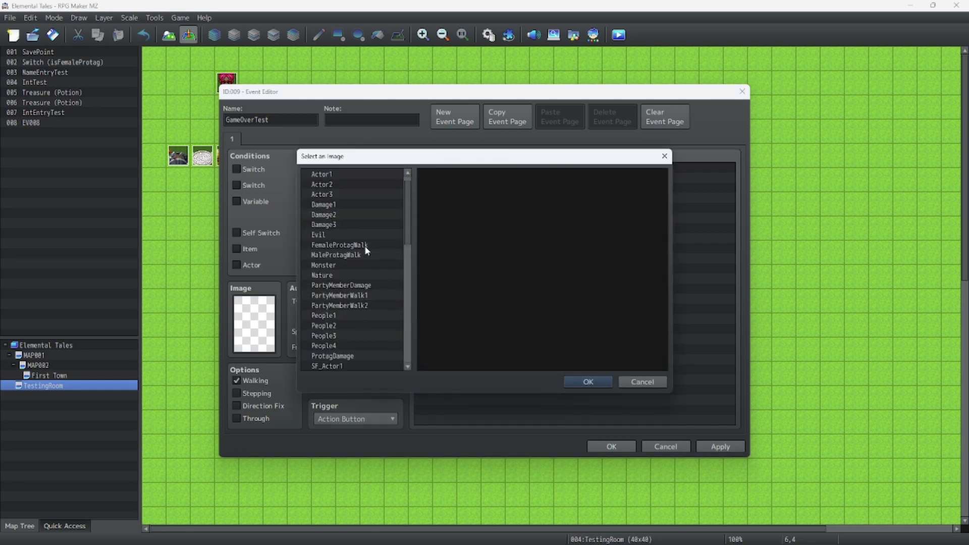
scroll(366, 249, down, 6)
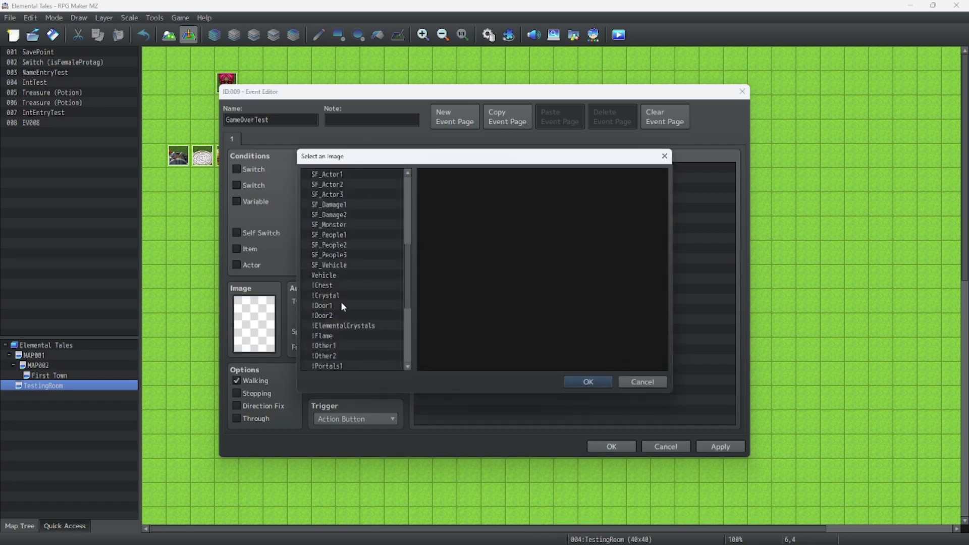
click(335, 296)
click(333, 286)
click(332, 295)
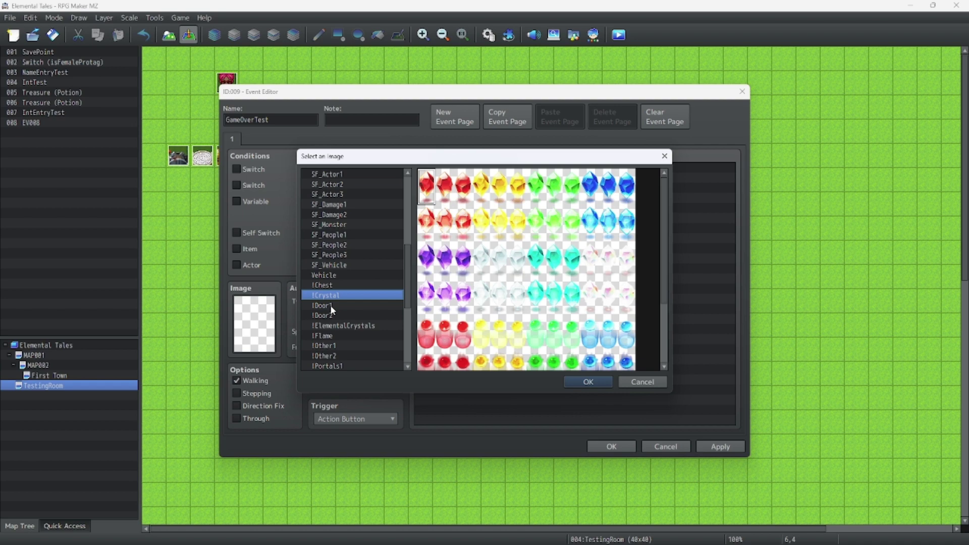
click(330, 305)
click(321, 315)
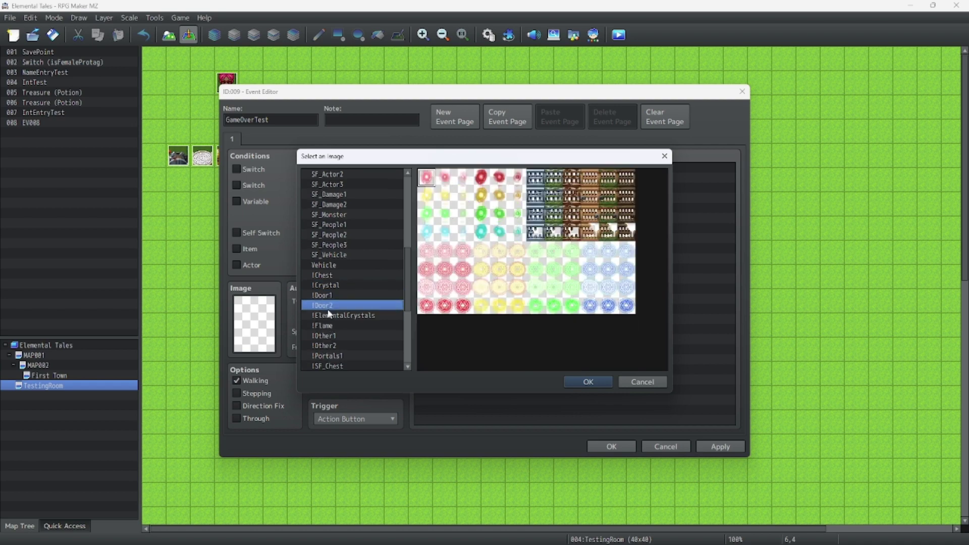
click(331, 325)
click(327, 336)
scroll(328, 337, down, 2)
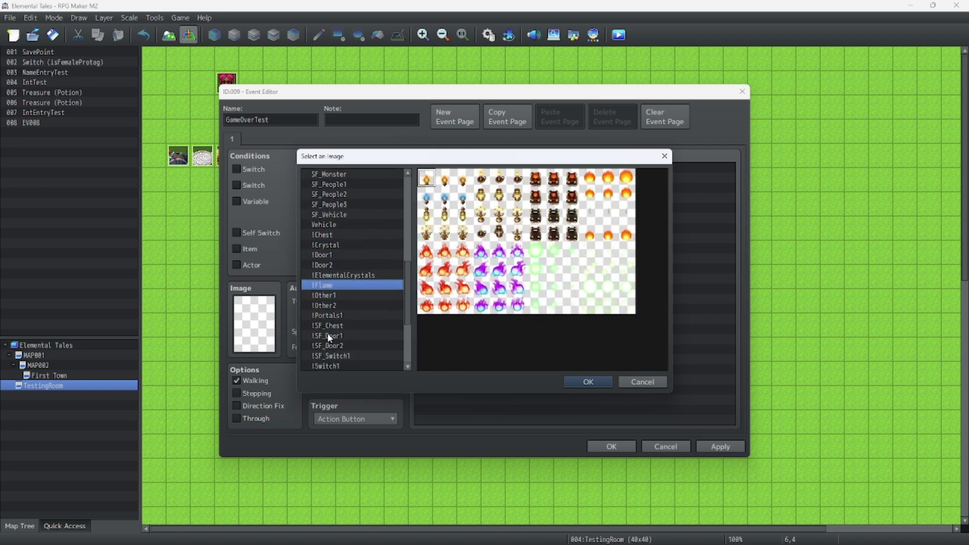
click(343, 304)
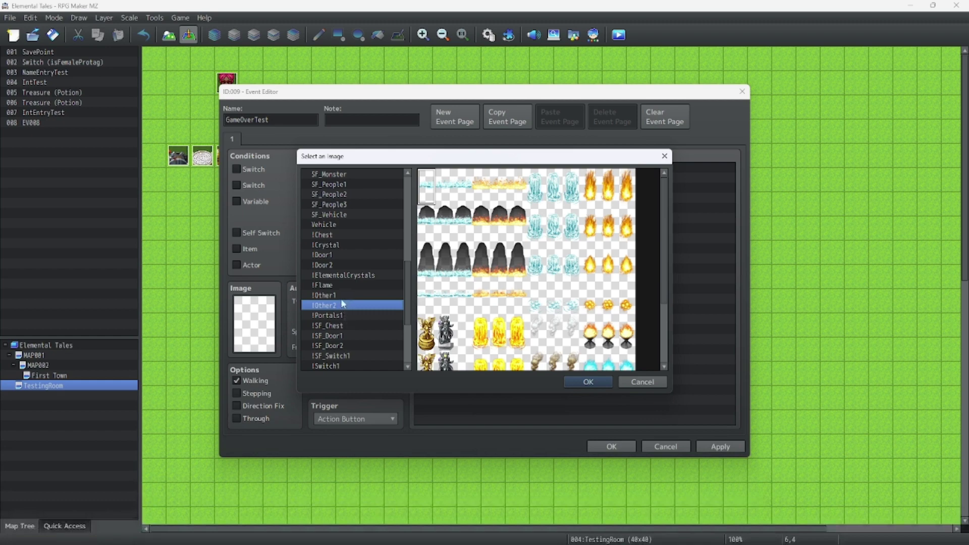
click(342, 296)
double_click(554, 251)
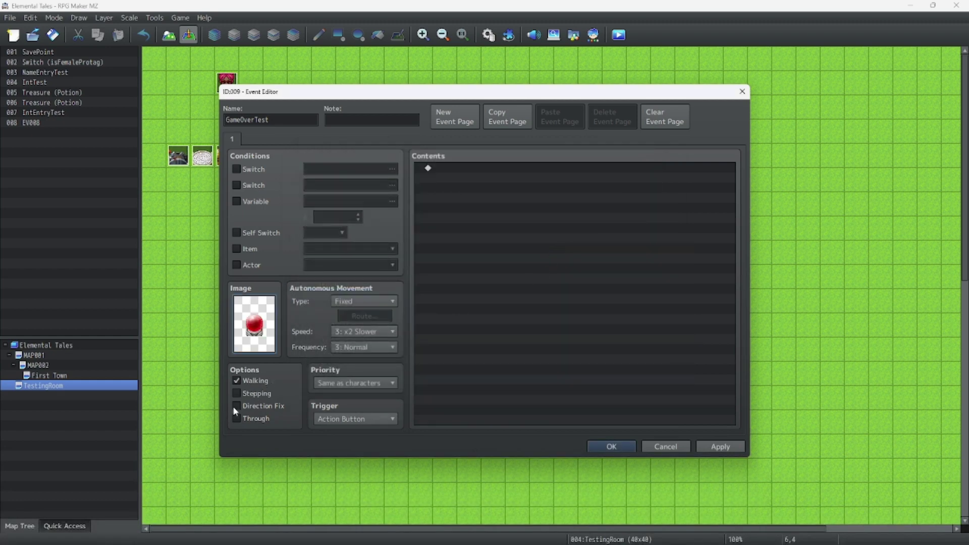
Turn on Direction Fix, add a Game Over command, and confirm the event.
click(235, 405)
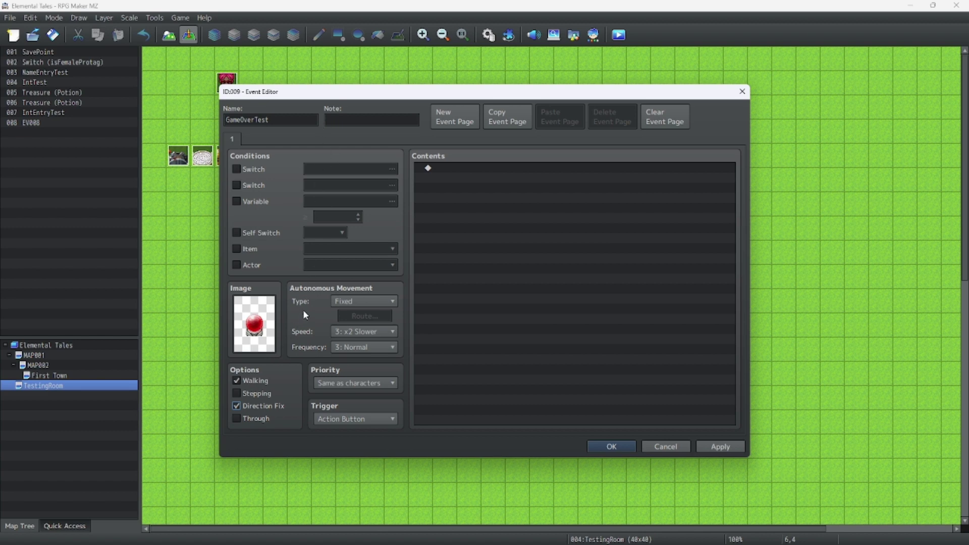
double_click(447, 172)
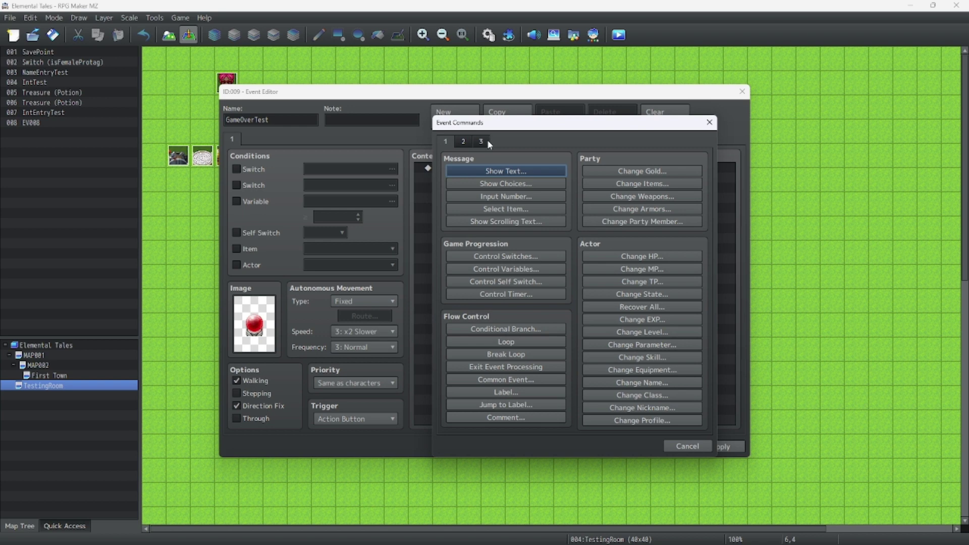
click(482, 141)
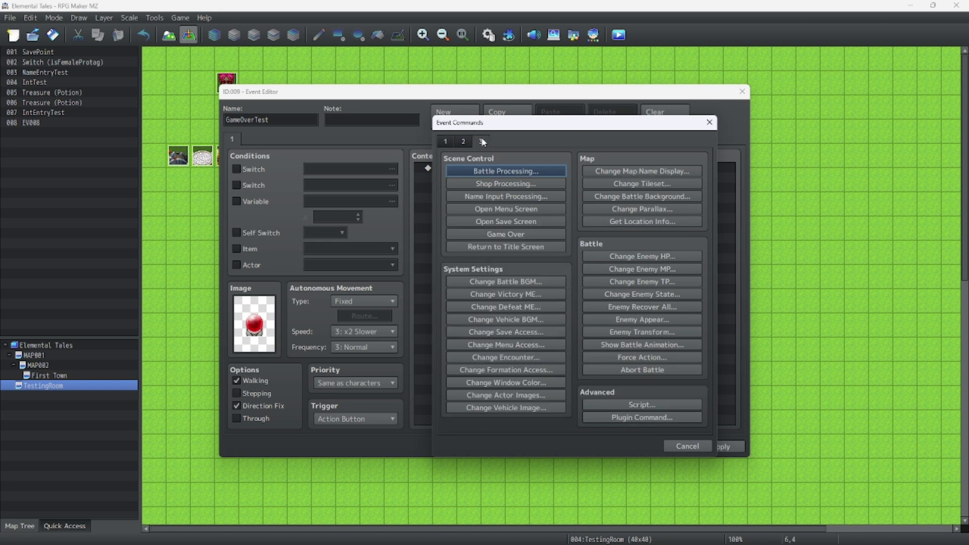
click(509, 234)
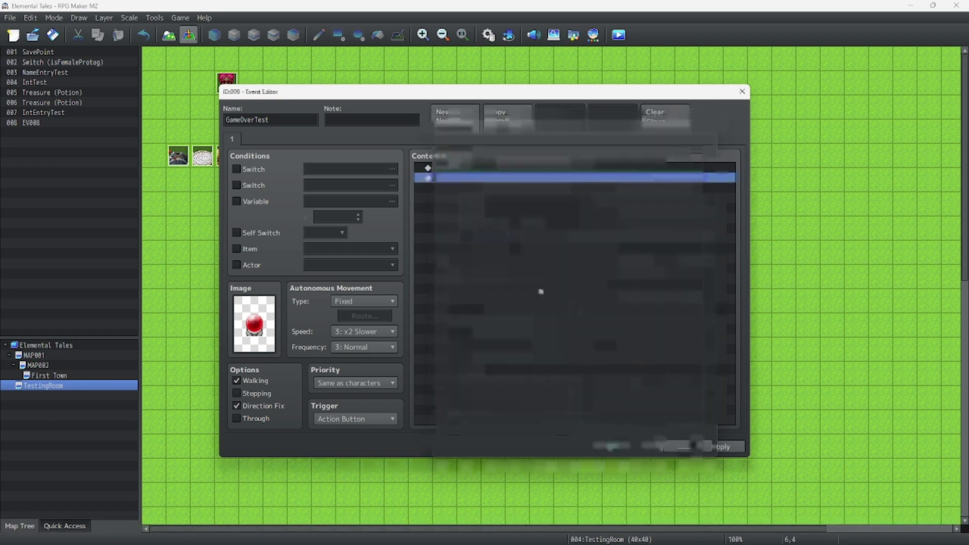
click(611, 446)
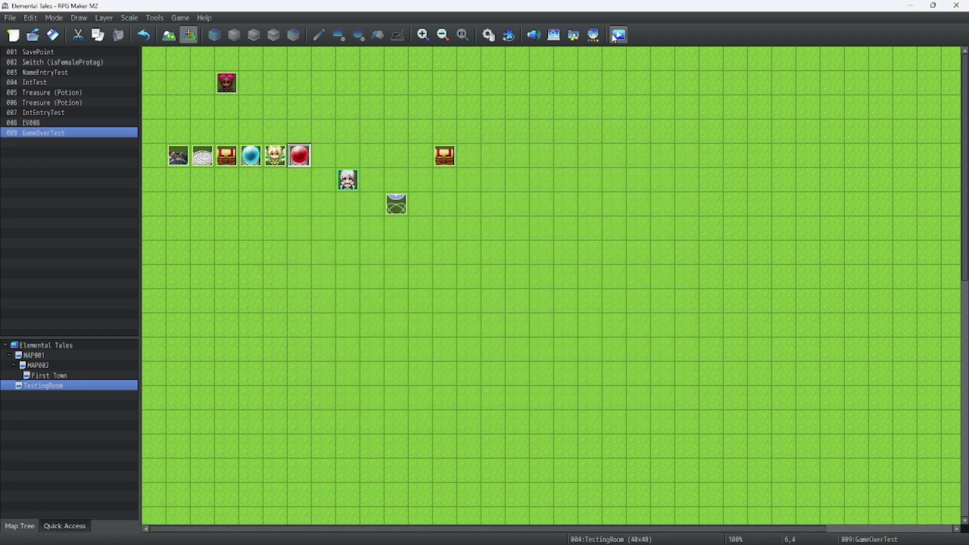
Save and playtest the project, start a New Game, then close the playtest window.
click(619, 34)
click(459, 292)
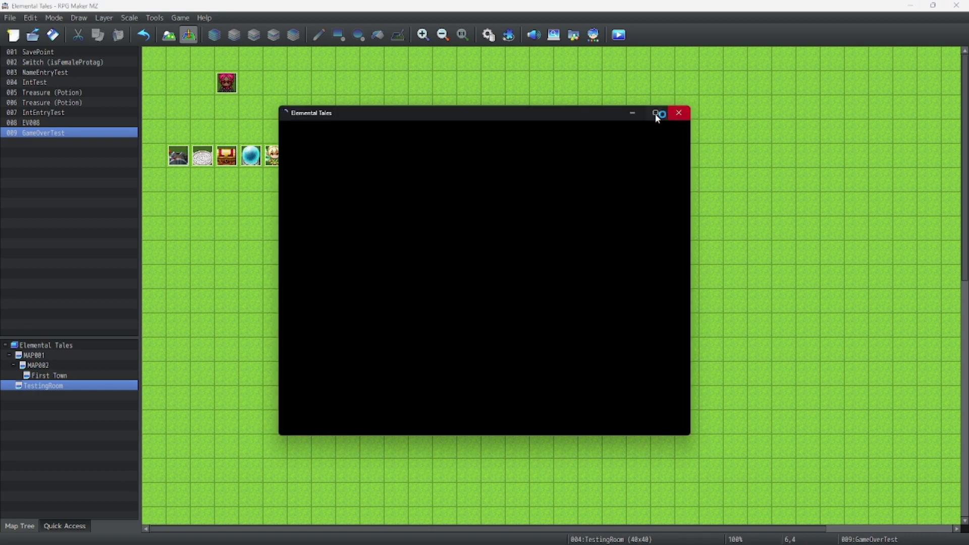
click(655, 114)
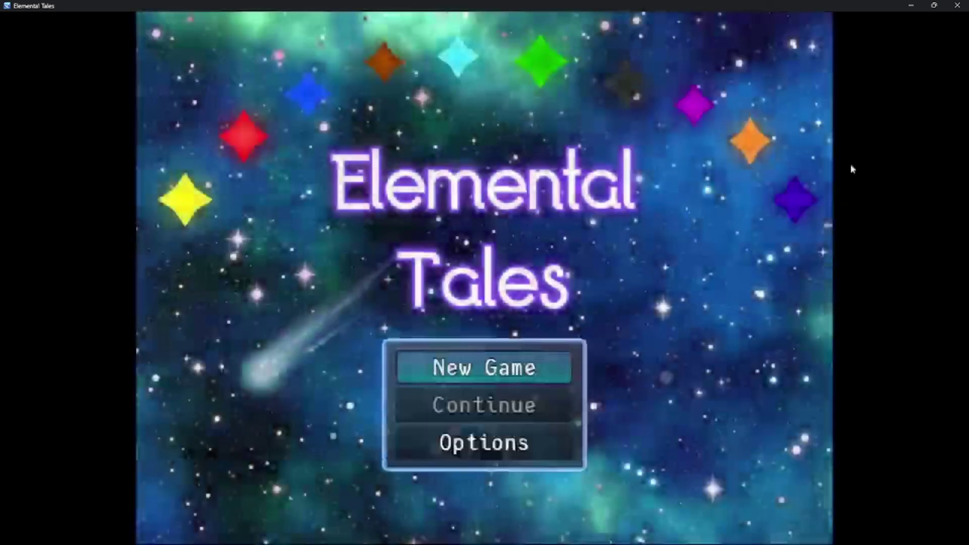
click(957, 5)
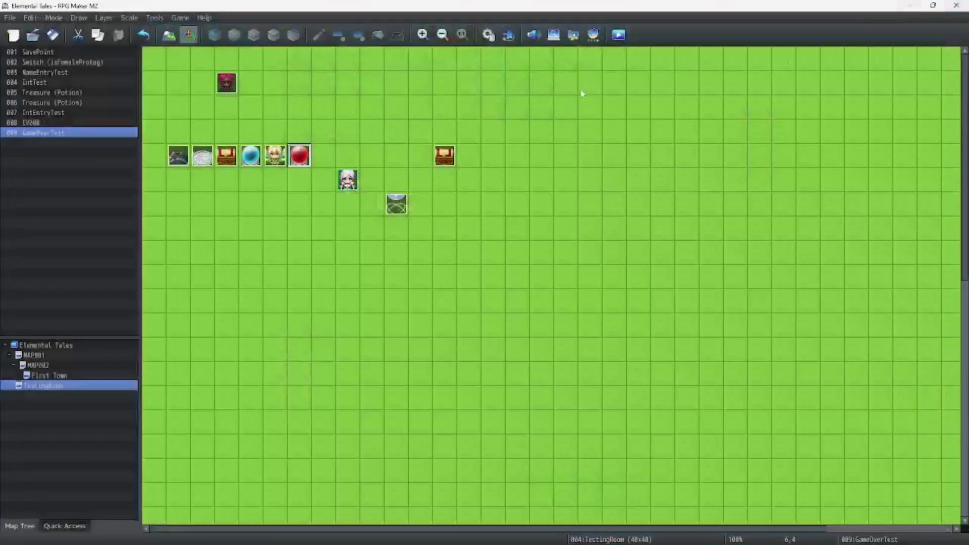
In the Plugin Manager, pick CGMZ_GameOver for the empty row and accept its settings.
click(488, 35)
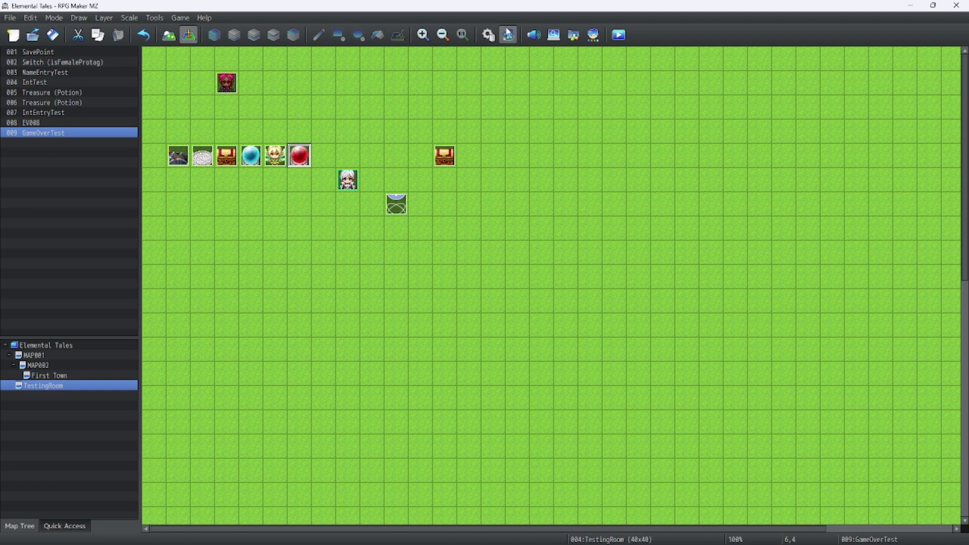
click(508, 36)
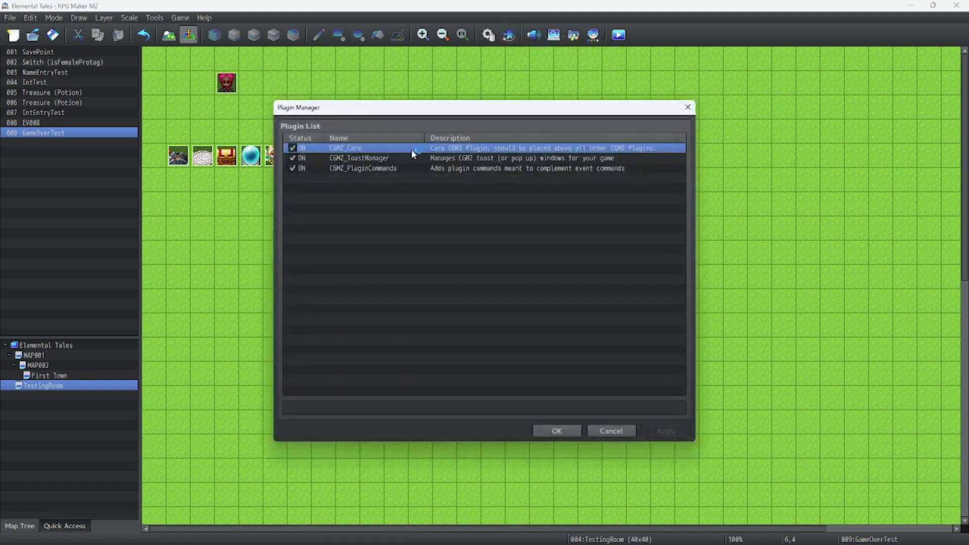
double_click(339, 178)
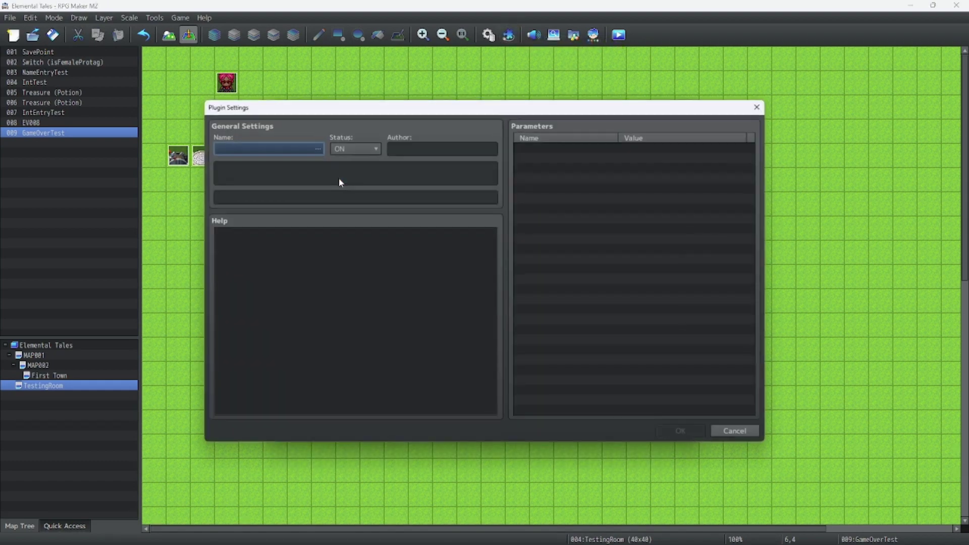
double_click(285, 151)
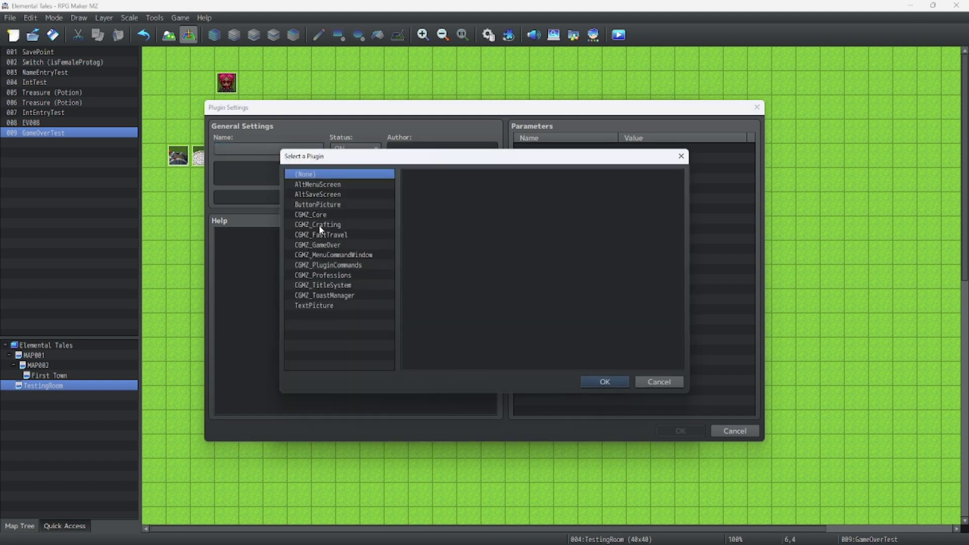
click(319, 246)
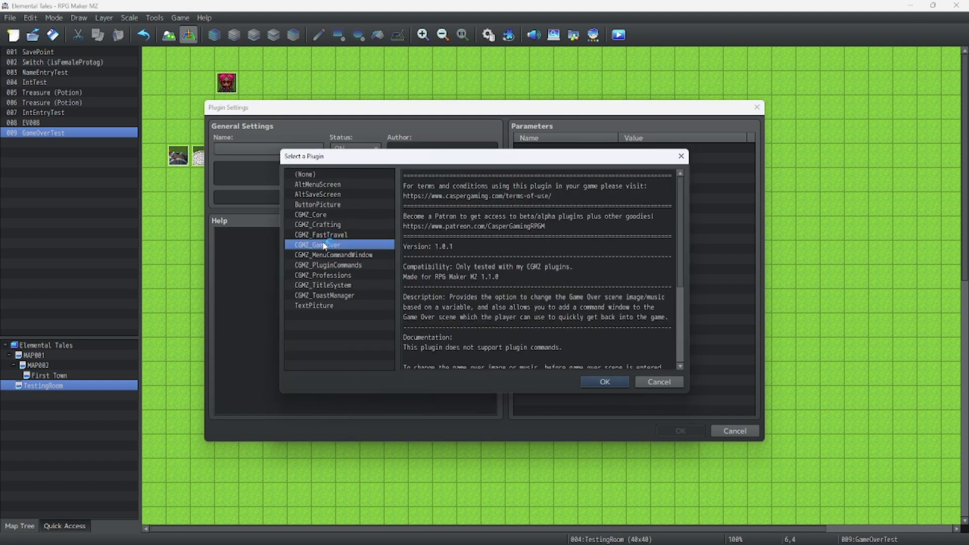
scroll(563, 237, down, 2)
scroll(563, 239, down, 3)
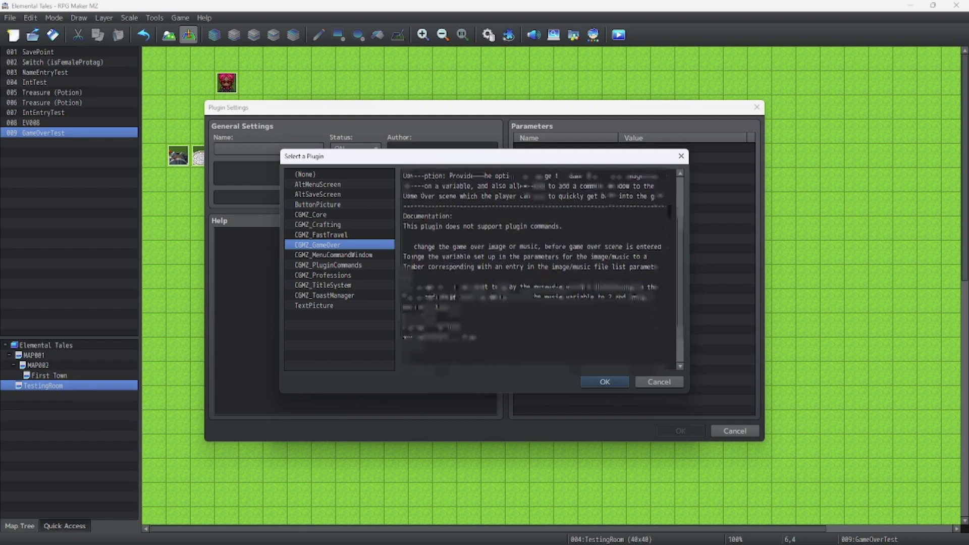
click(605, 382)
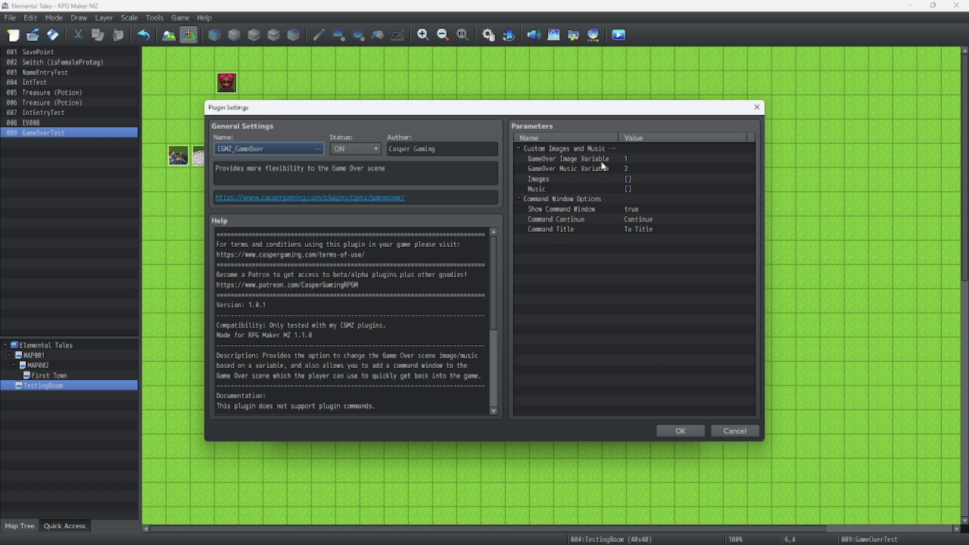
click(680, 431)
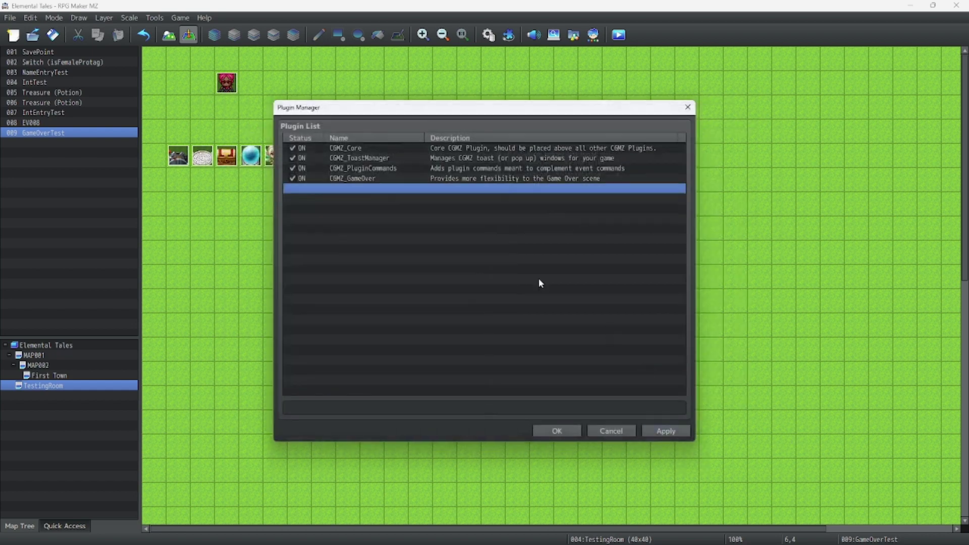
Close the Plugin Manager and open the variable list from a Control Variables command in GameOverTest.
click(559, 431)
double_click(444, 155)
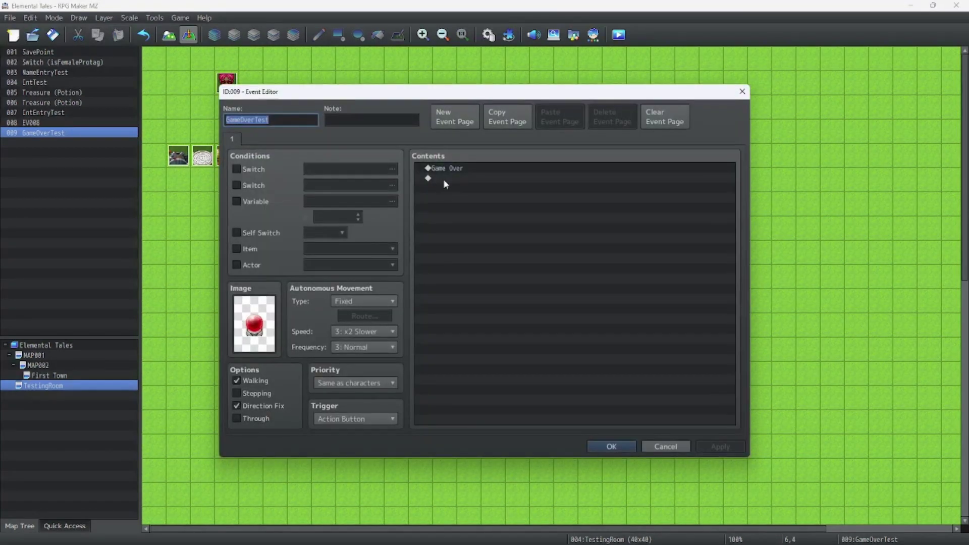
double_click(444, 180)
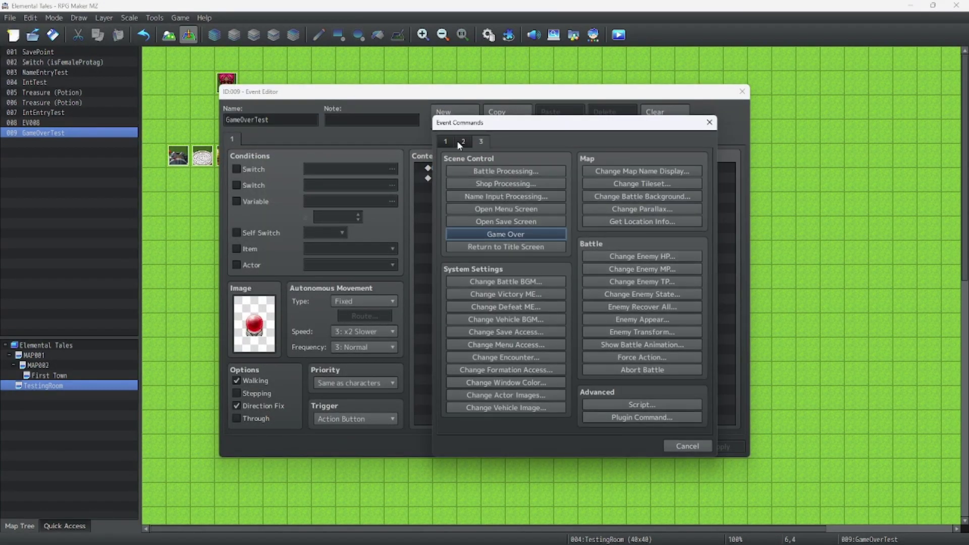
click(463, 142)
click(445, 141)
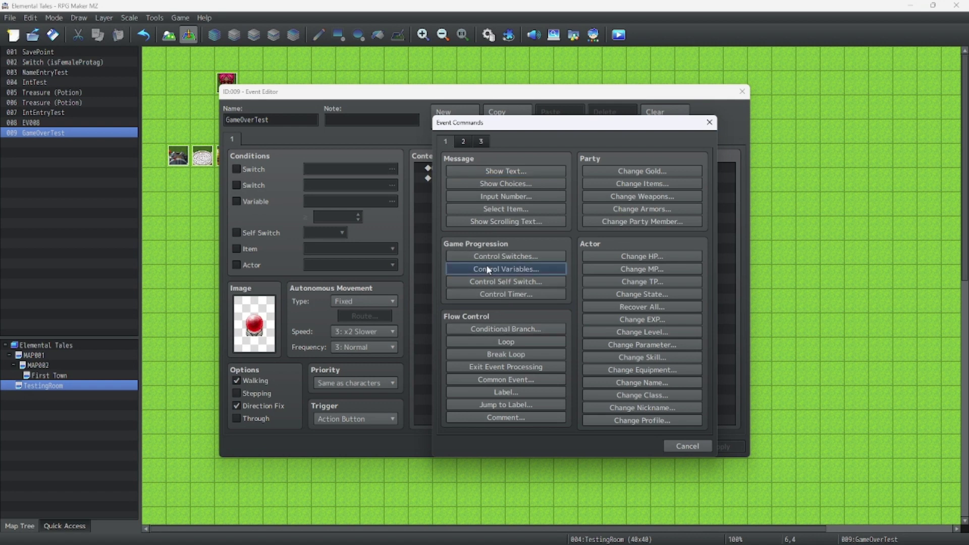
click(487, 268)
click(563, 216)
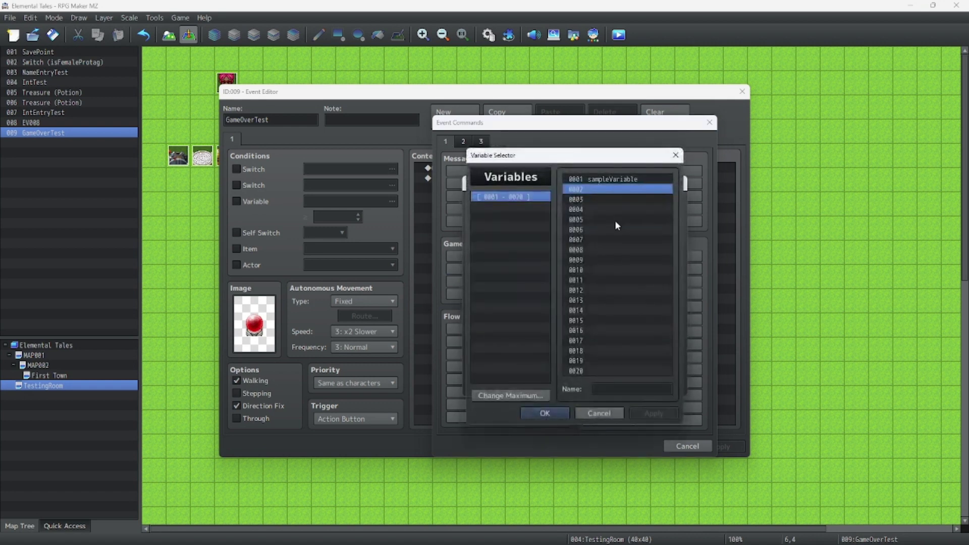
Name variable 0002 GameOverImage and variable 0003 GameOverMusic, and apply.
click(623, 389)
text(GameOver)
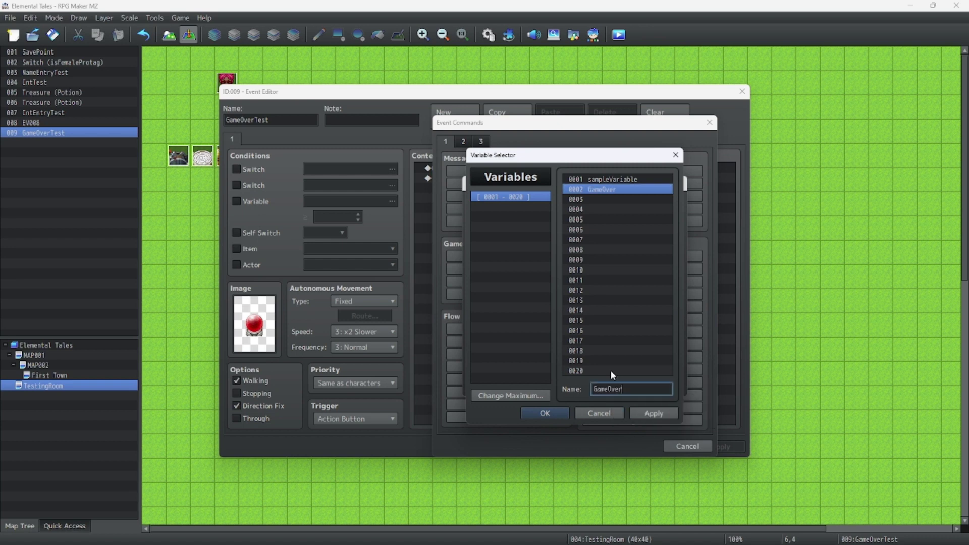
text(Screen)
key(BackSpace)
key(BackSpace)
key(BackSpace)
key(BackSpace)
key(BackSpace)
key(BackSpace)
text(Image)
click(602, 201)
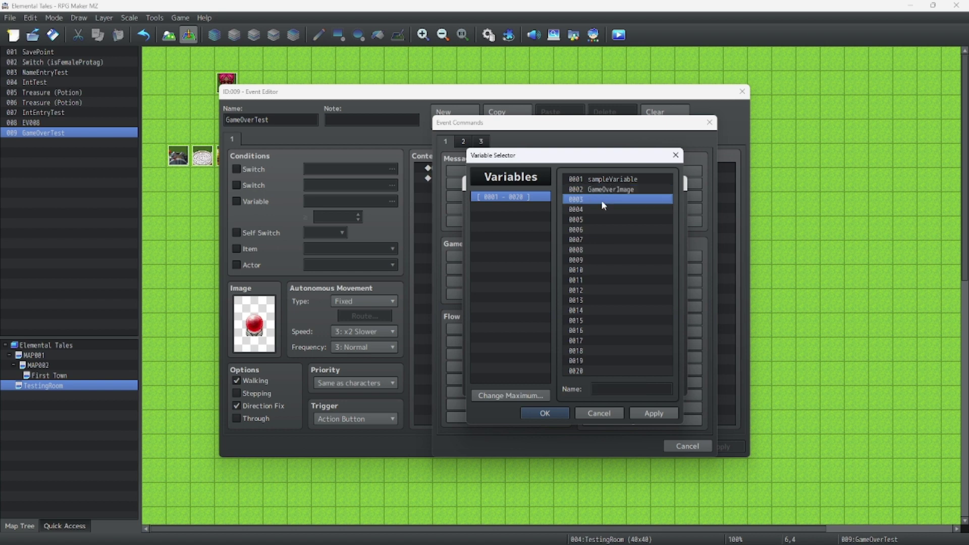
click(629, 392)
text(Game)
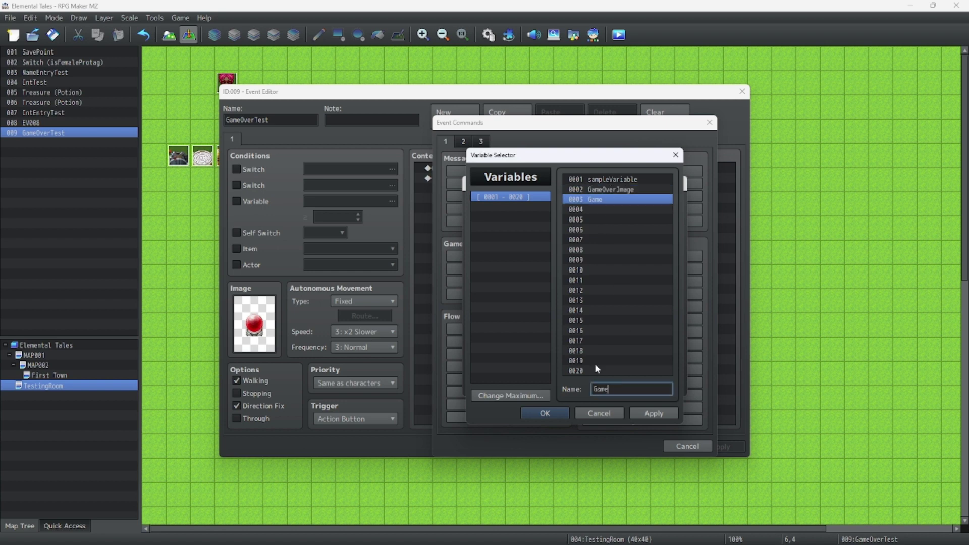
text(OverMusic)
click(659, 412)
click(555, 410)
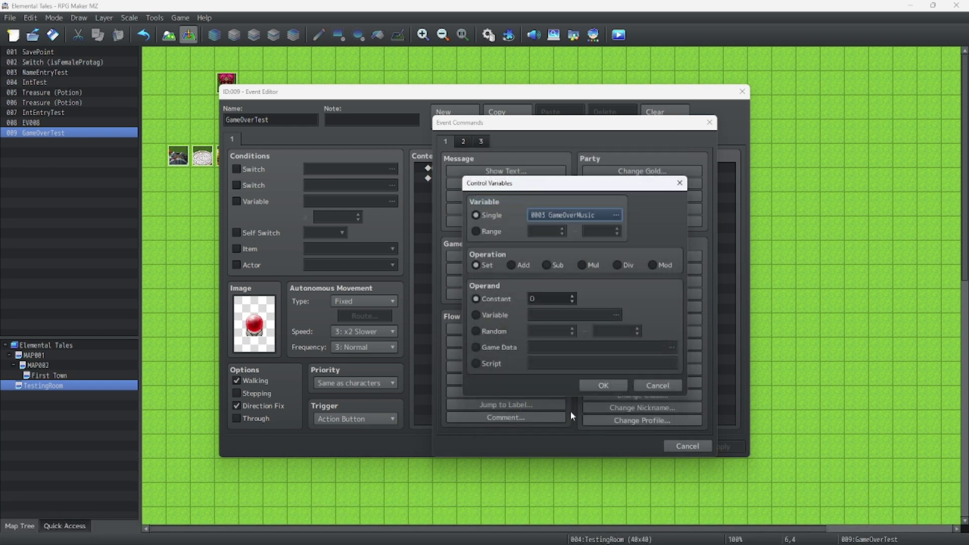
Discard the Control Variables command and save the GameOverTest event.
click(653, 385)
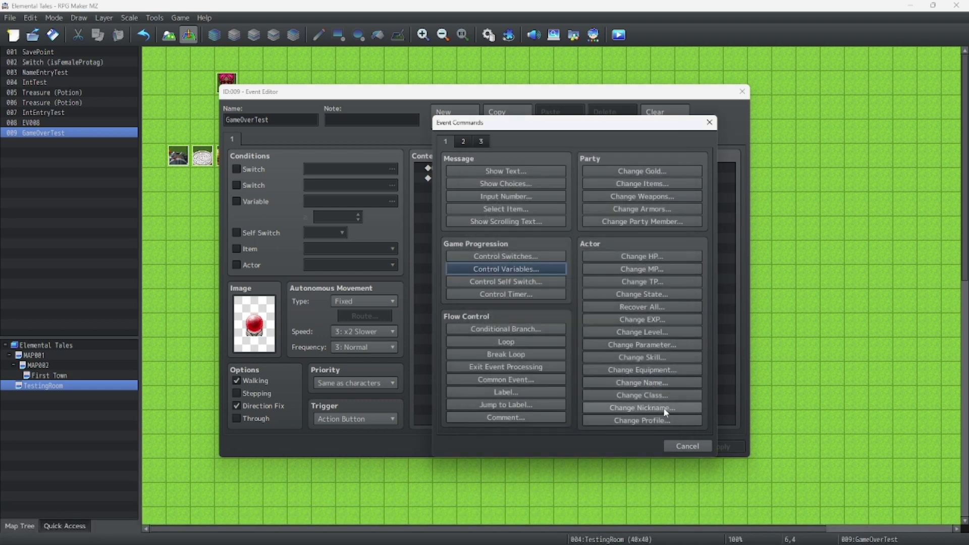
click(678, 445)
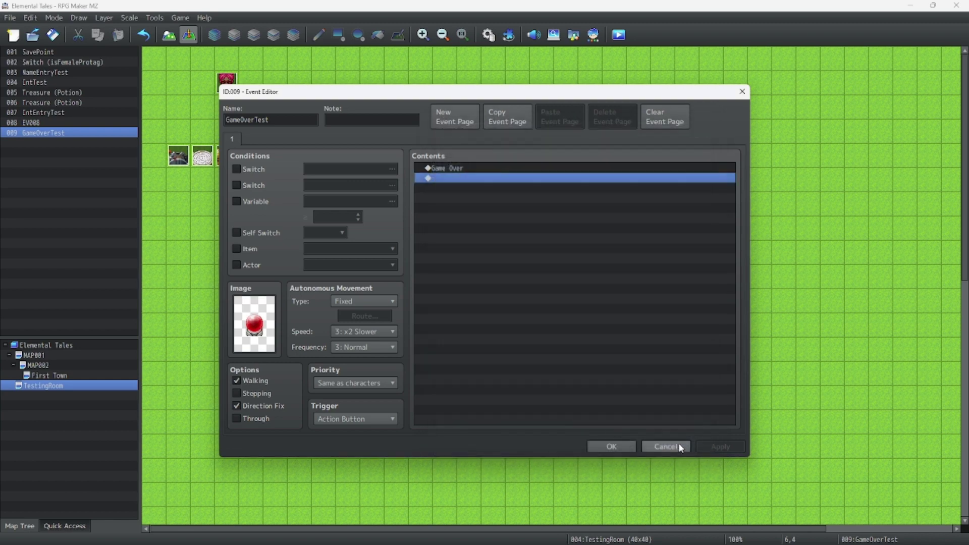
click(605, 445)
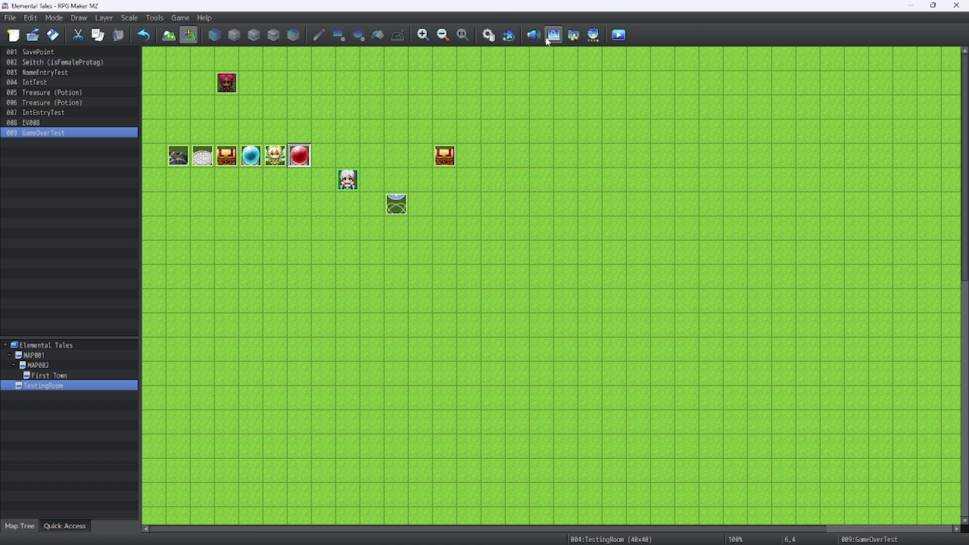
Set CGMZ_GameOver's GameOver Image Variable to 0002 GameOverImage.
click(508, 35)
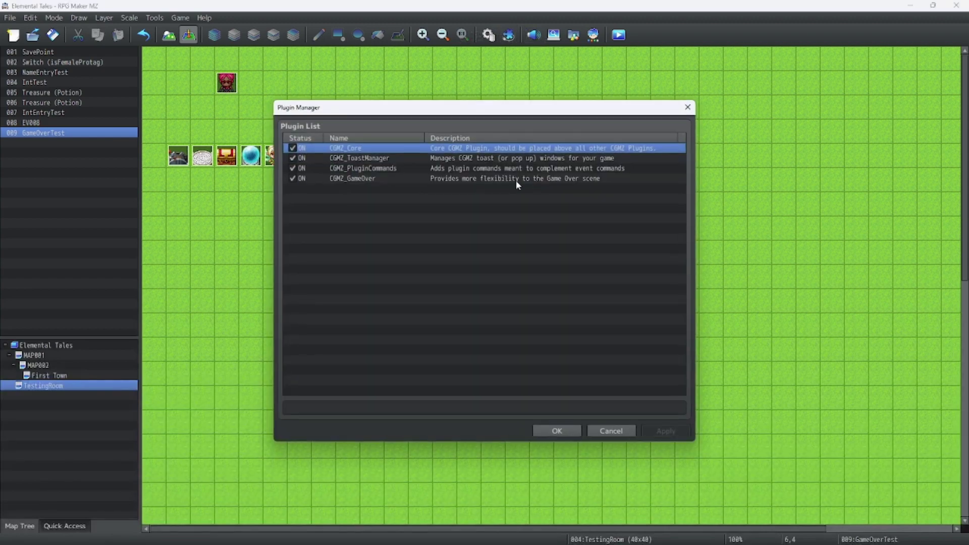
click(425, 179)
double_click(425, 179)
double_click(620, 163)
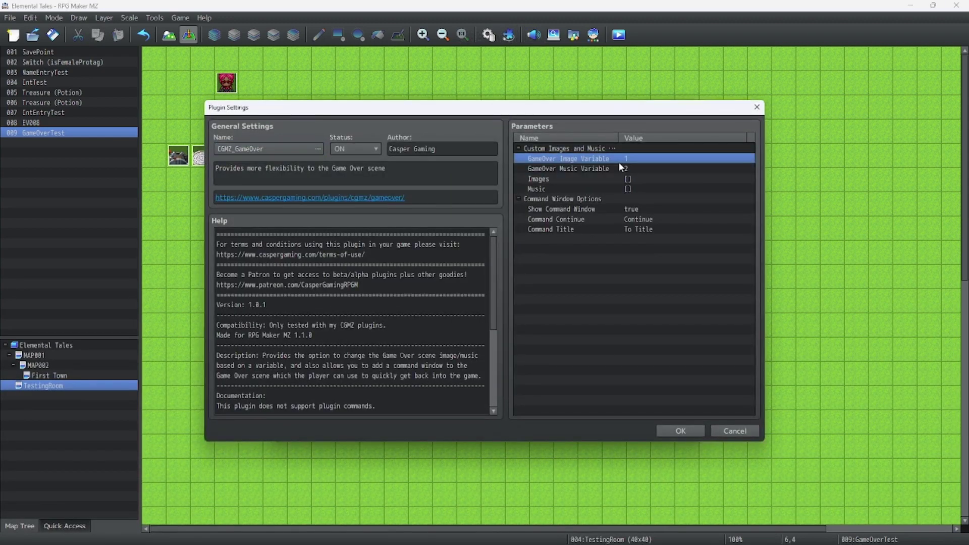
click(493, 267)
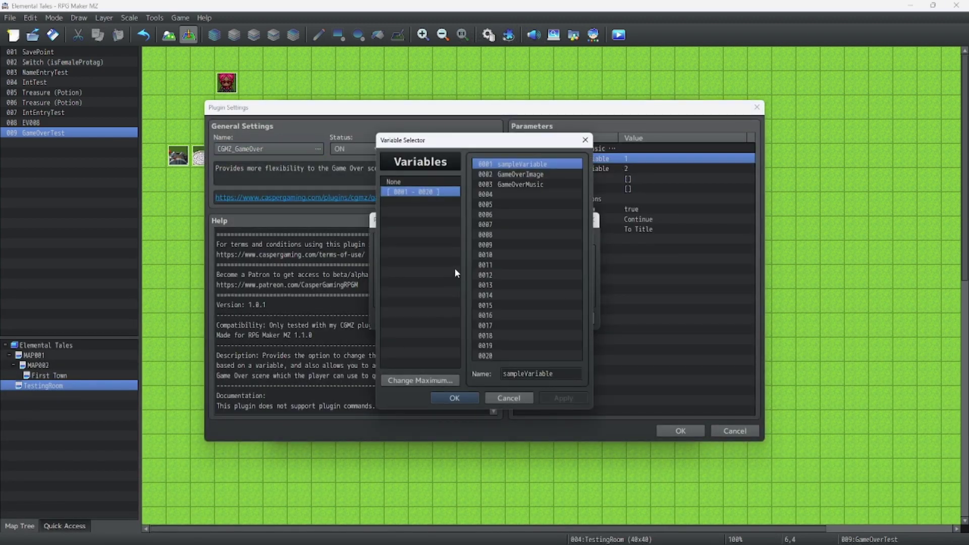
double_click(505, 175)
click(504, 320)
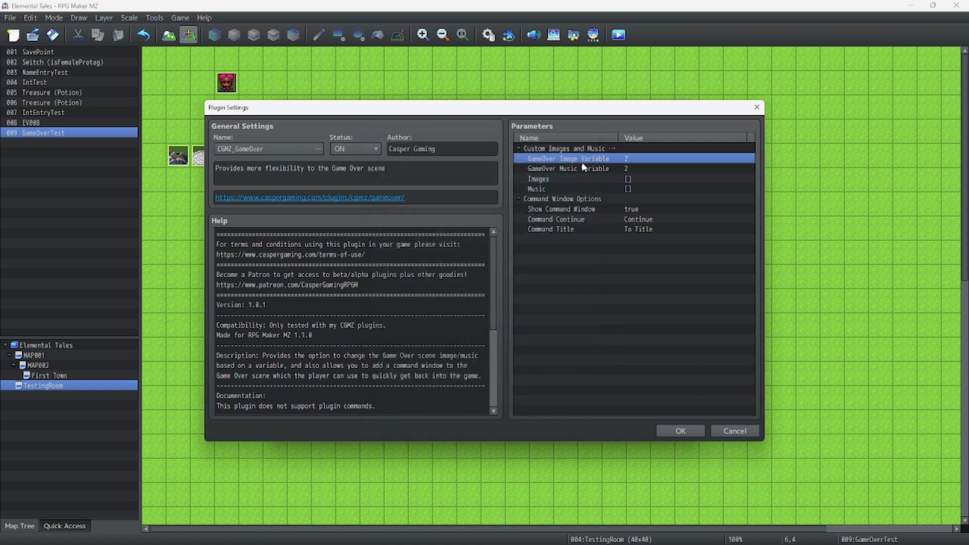
Set the GameOver Music Variable to 0003 GameOverMusic.
double_click(561, 169)
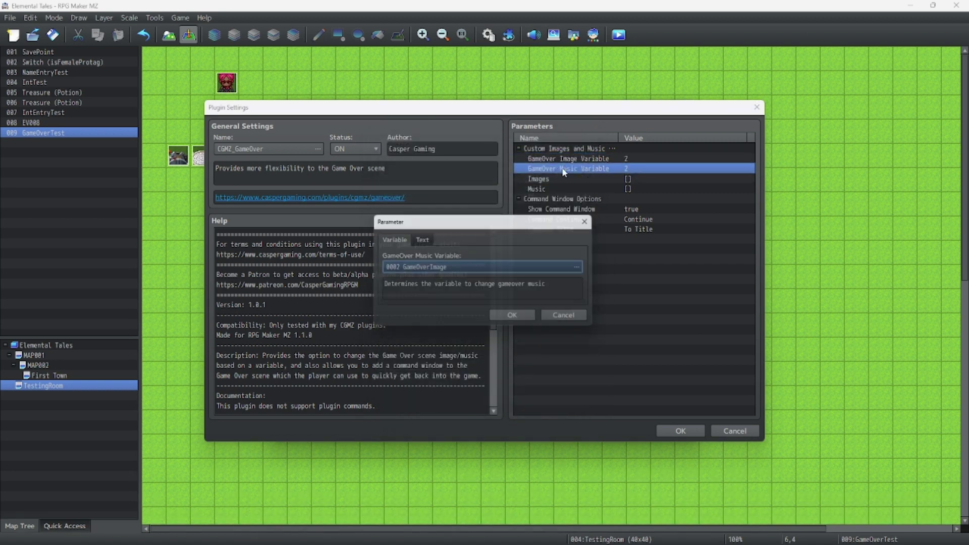
click(476, 265)
double_click(524, 185)
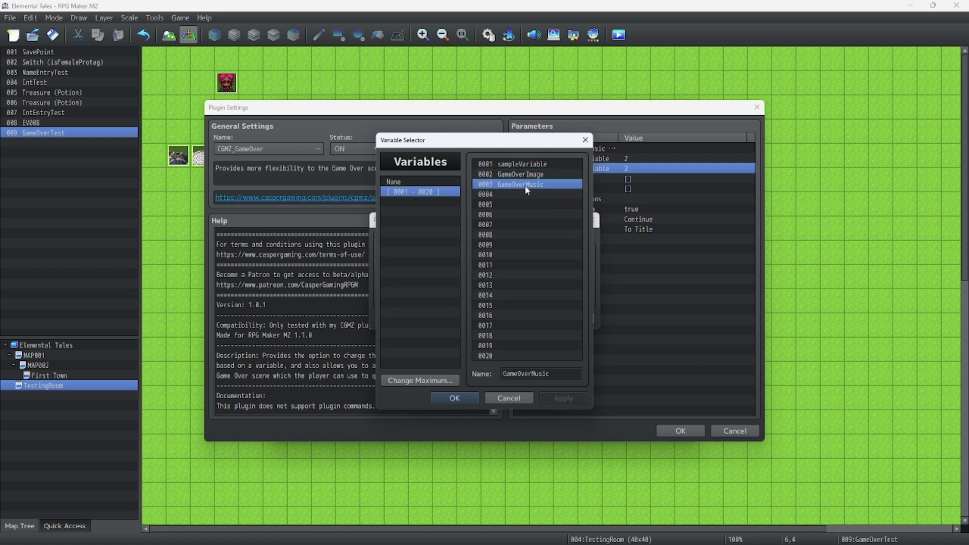
click(515, 318)
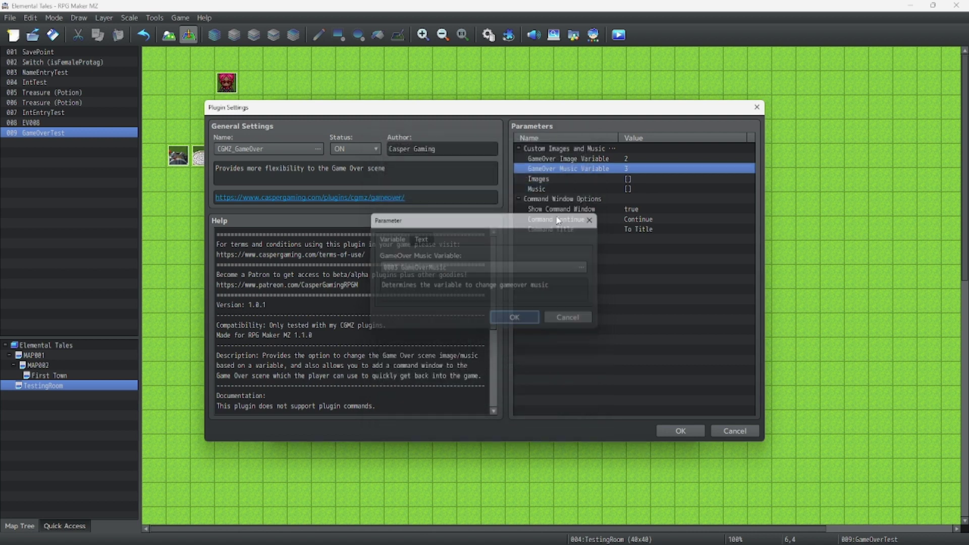
Add pictures/GameOverFemale as the first entry in the Images list.
double_click(591, 179)
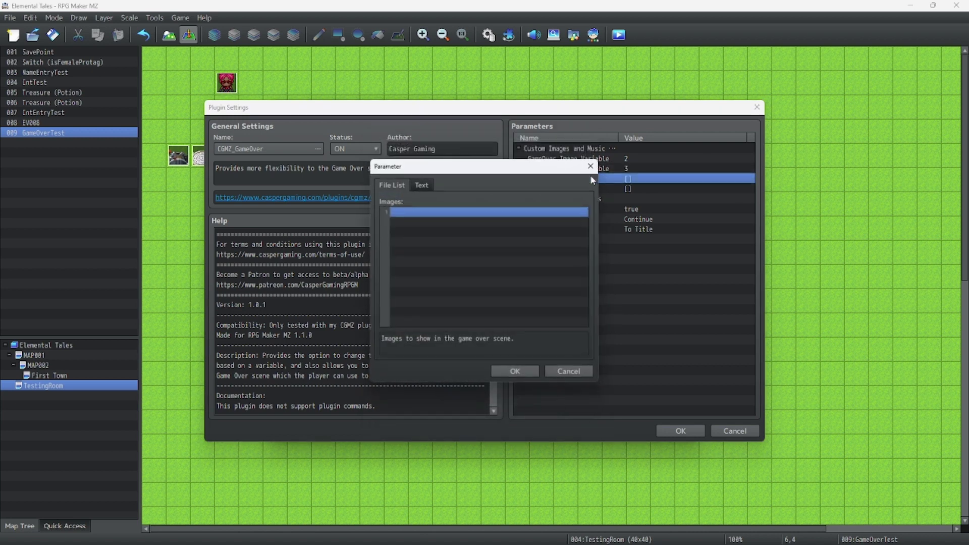
double_click(464, 211)
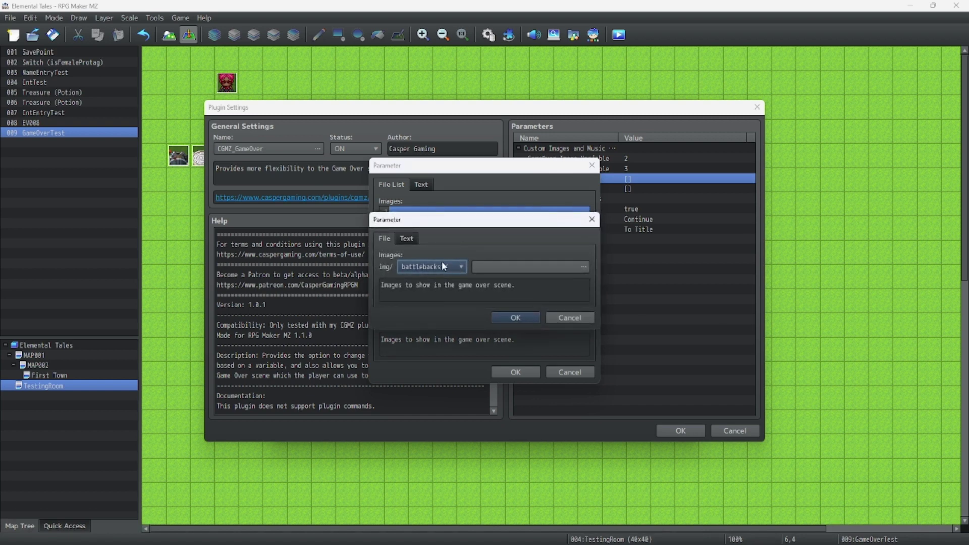
click(426, 268)
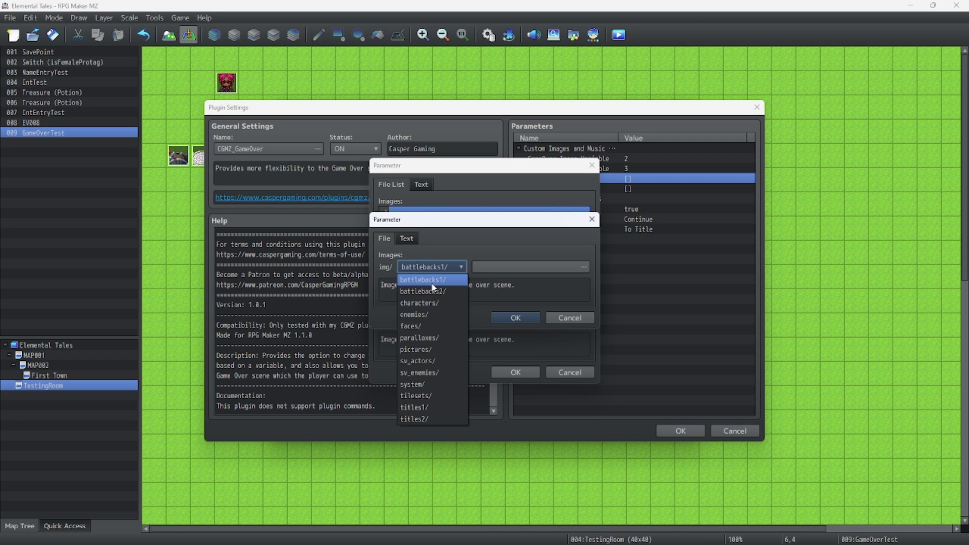
click(438, 350)
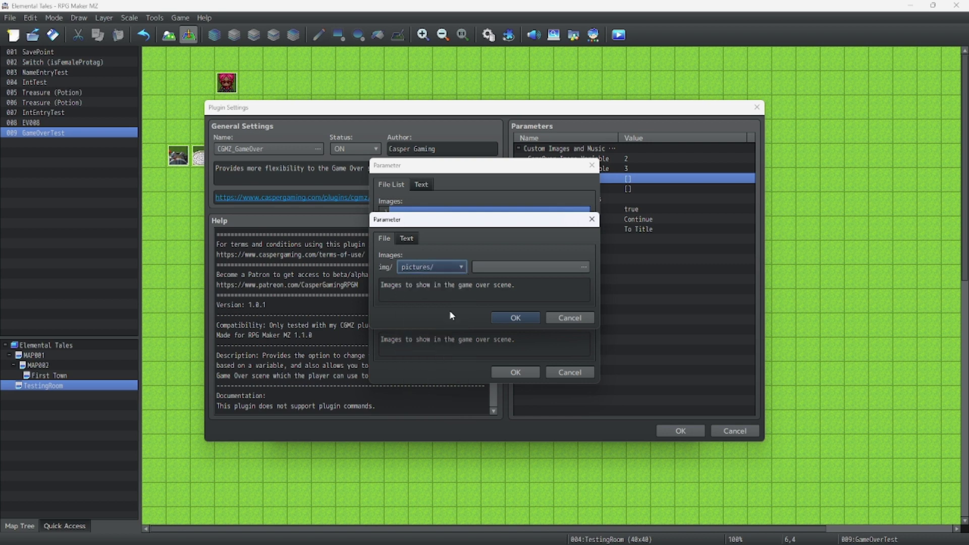
click(493, 267)
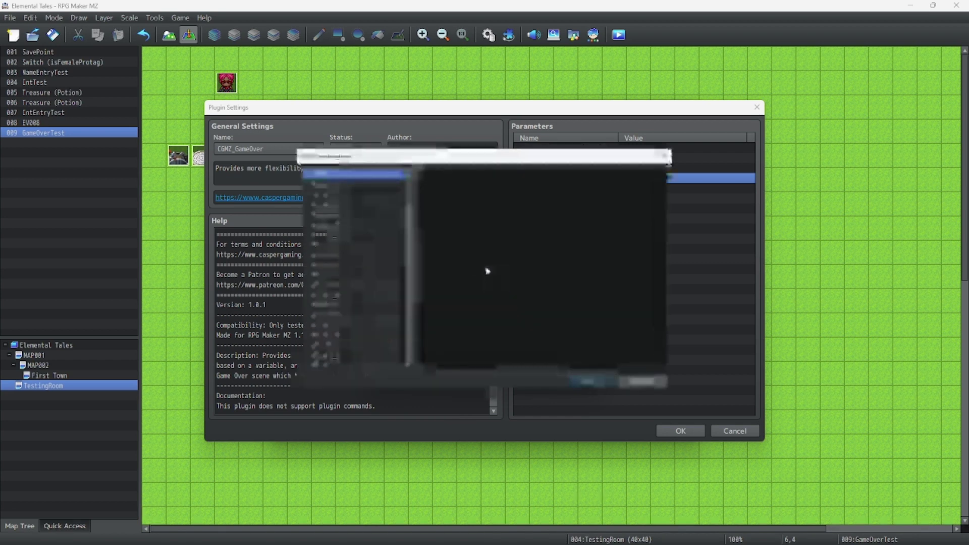
drag(405, 186, 407, 229)
click(366, 272)
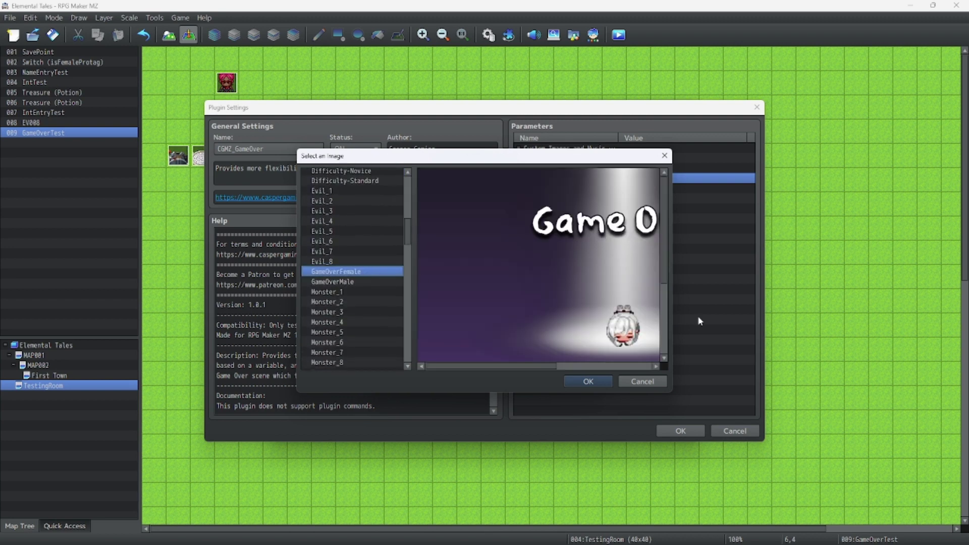
click(606, 380)
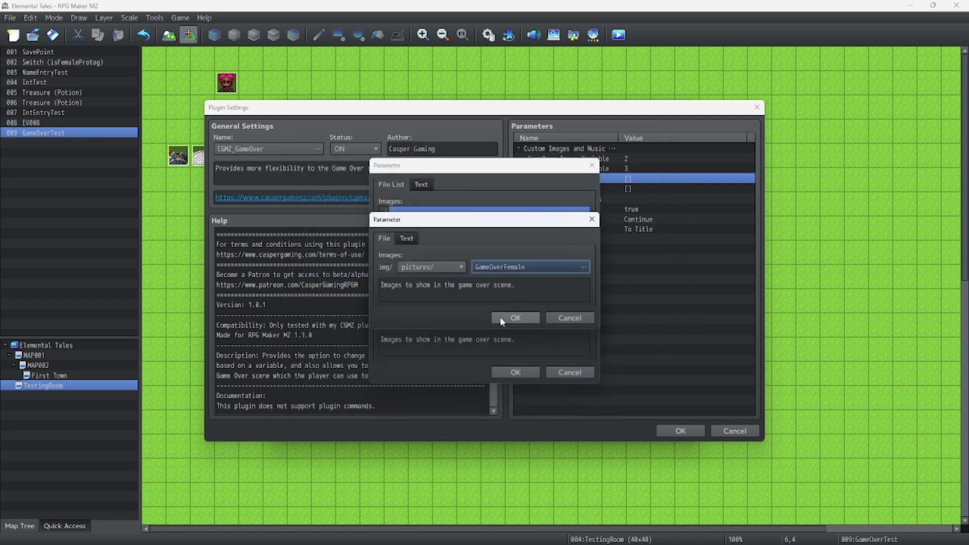
click(515, 318)
Add pictures/GameOverMale as the second entry in the Images list.
double_click(499, 224)
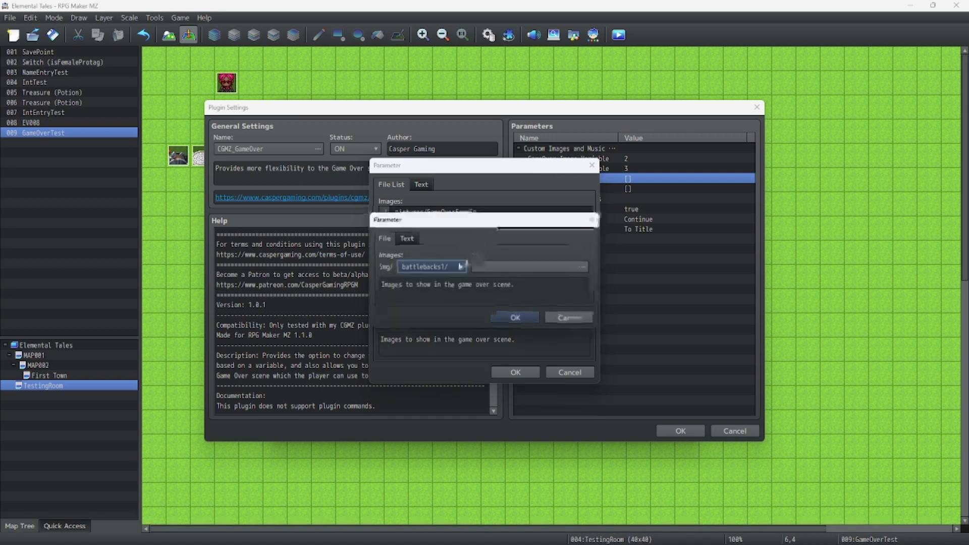
click(431, 267)
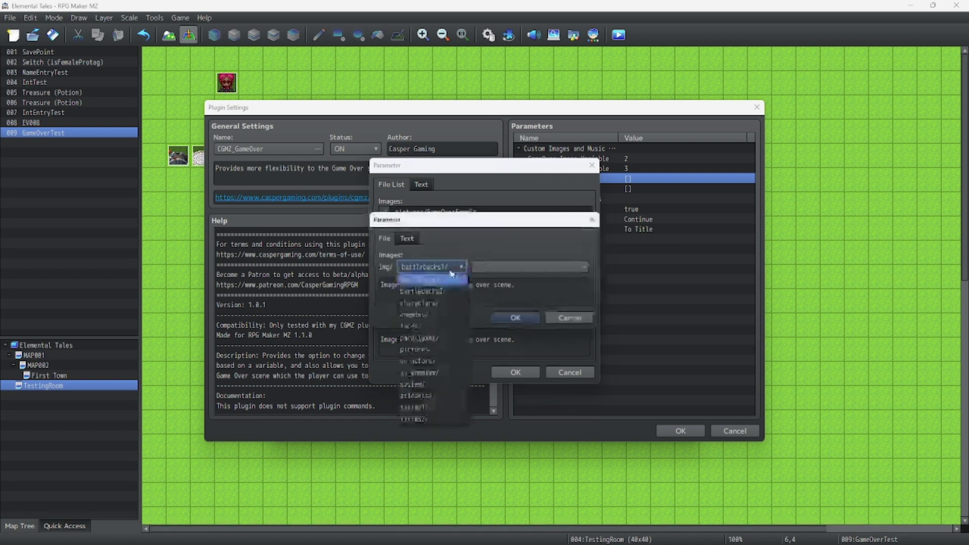
click(423, 349)
click(501, 267)
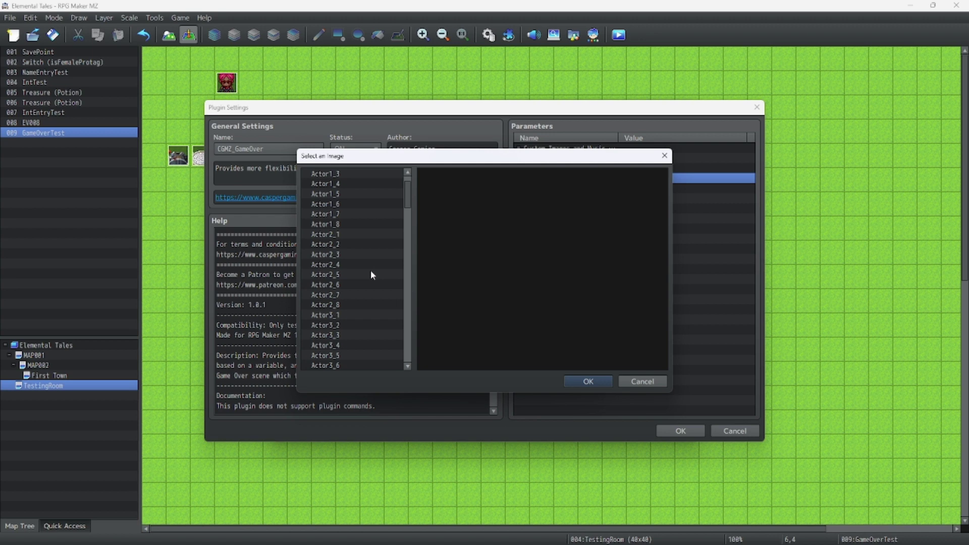
scroll(371, 270, down, 8)
scroll(359, 296, down, 1)
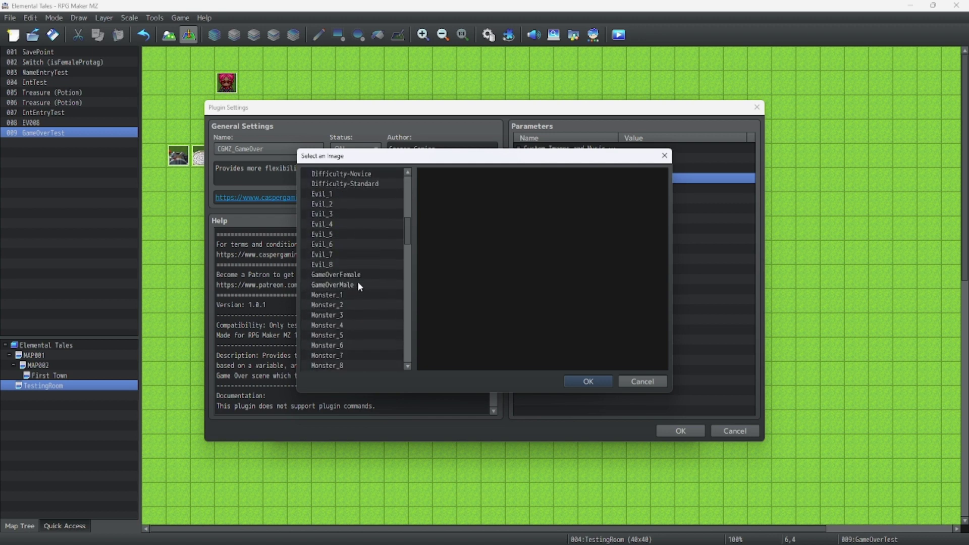
click(344, 284)
click(597, 379)
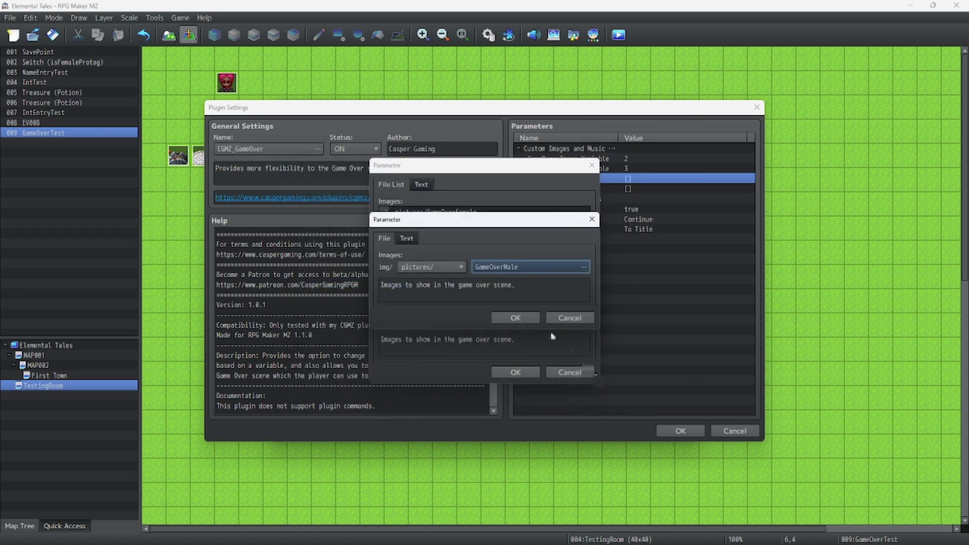
click(523, 318)
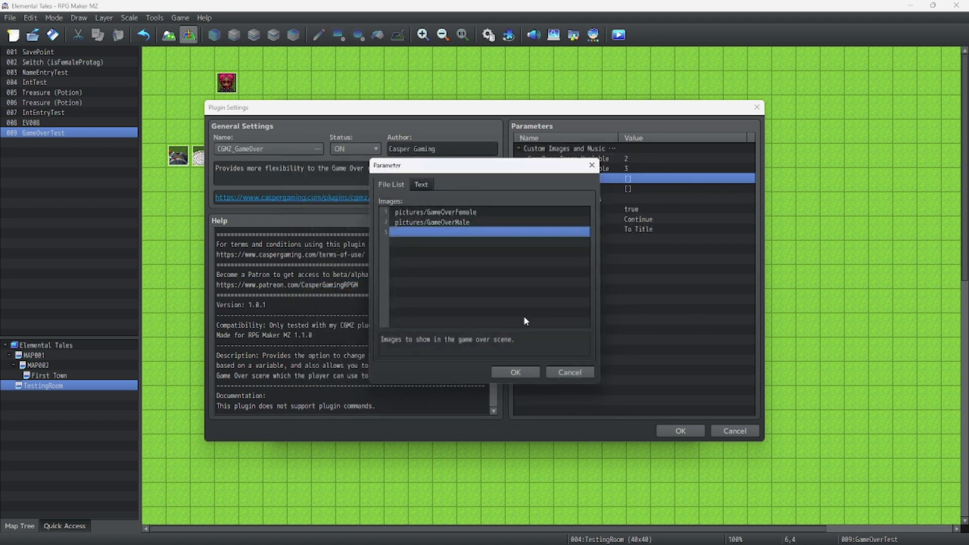
Close the Images list and add me/ItsAllOver as the first Music entry.
click(510, 373)
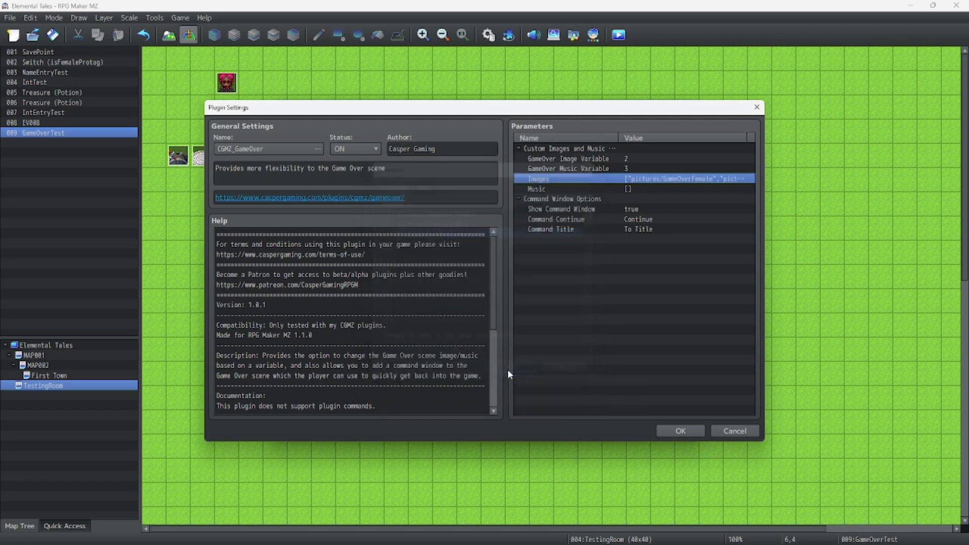
double_click(628, 189)
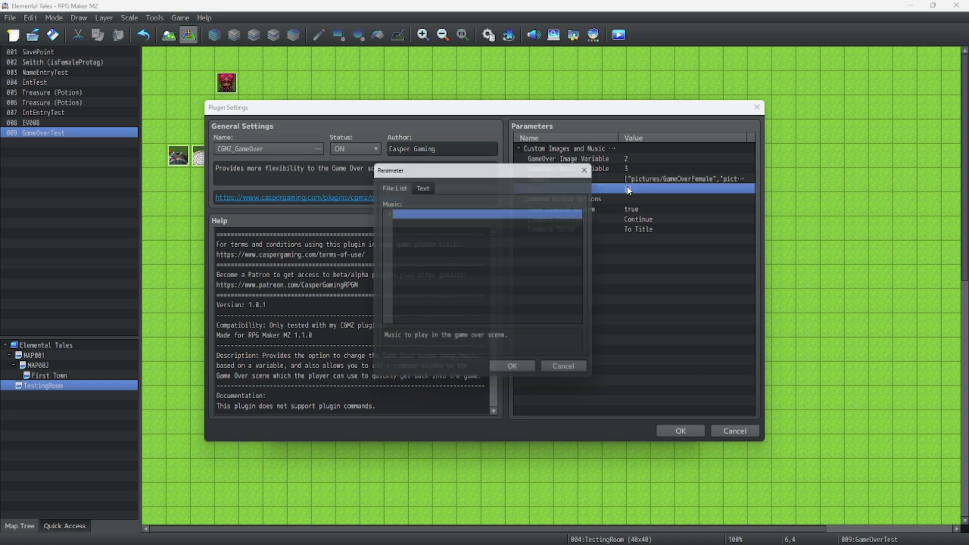
double_click(448, 212)
click(444, 267)
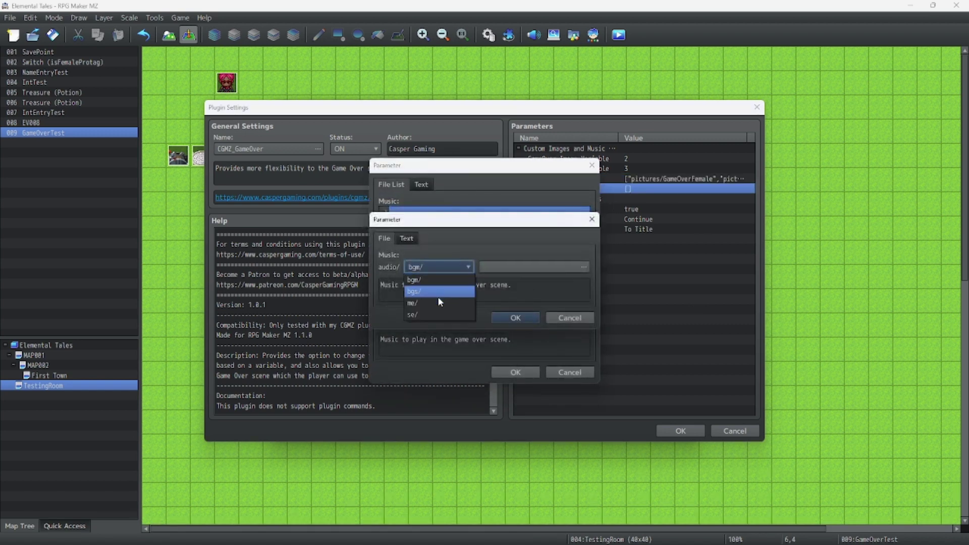
click(438, 301)
click(584, 266)
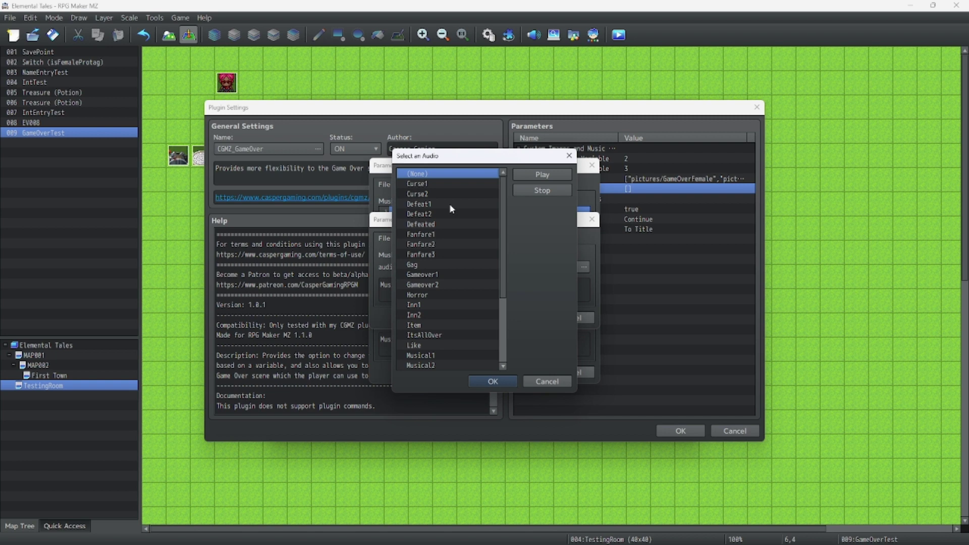
click(444, 234)
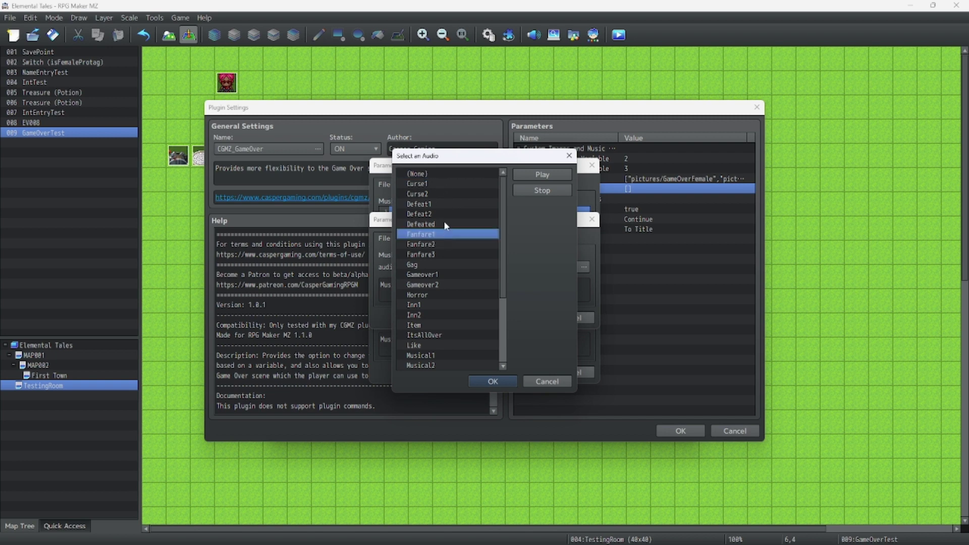
click(449, 224)
click(516, 177)
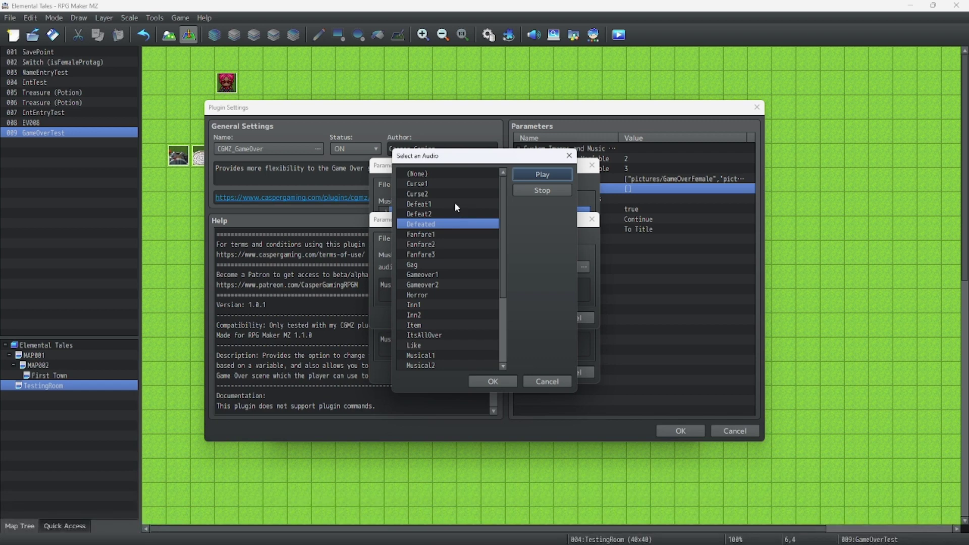
scroll(446, 242, down, 1)
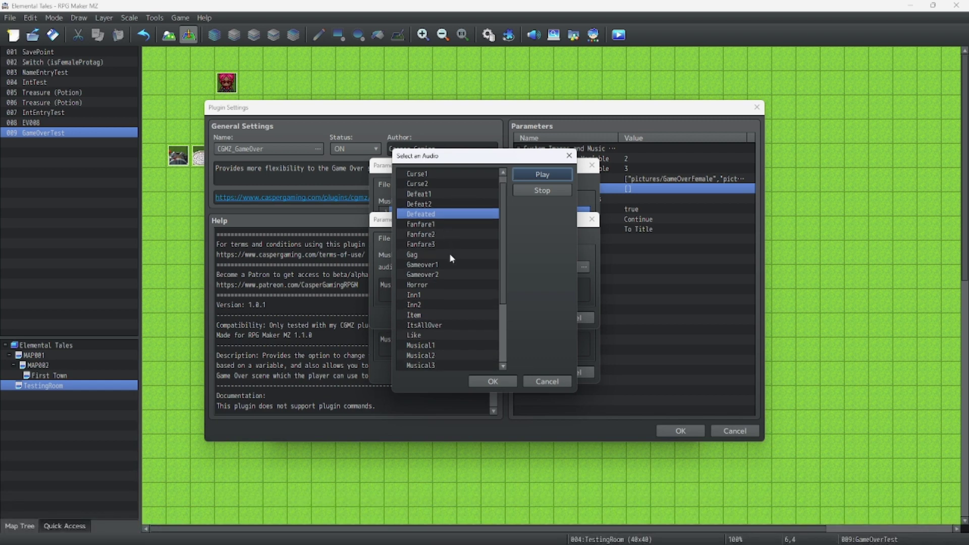
click(443, 325)
click(542, 174)
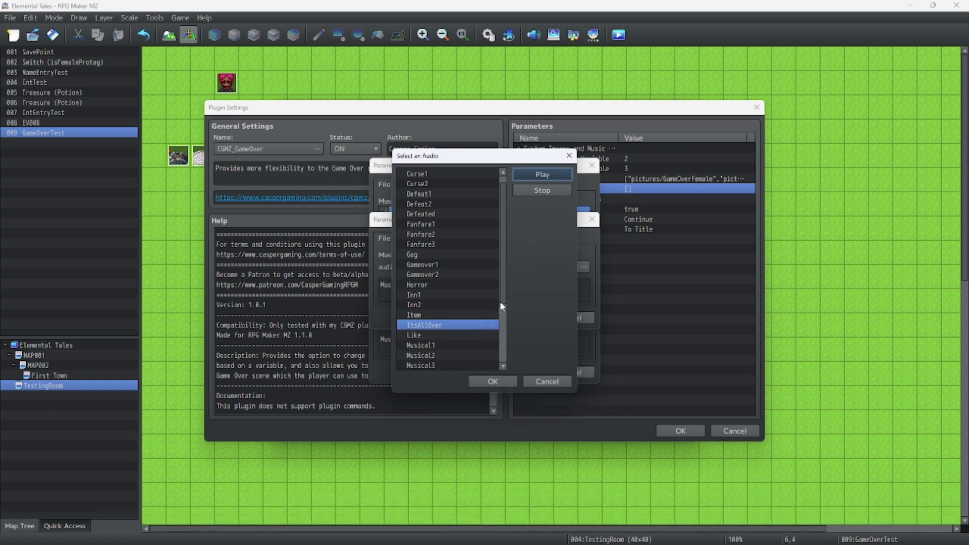
click(508, 381)
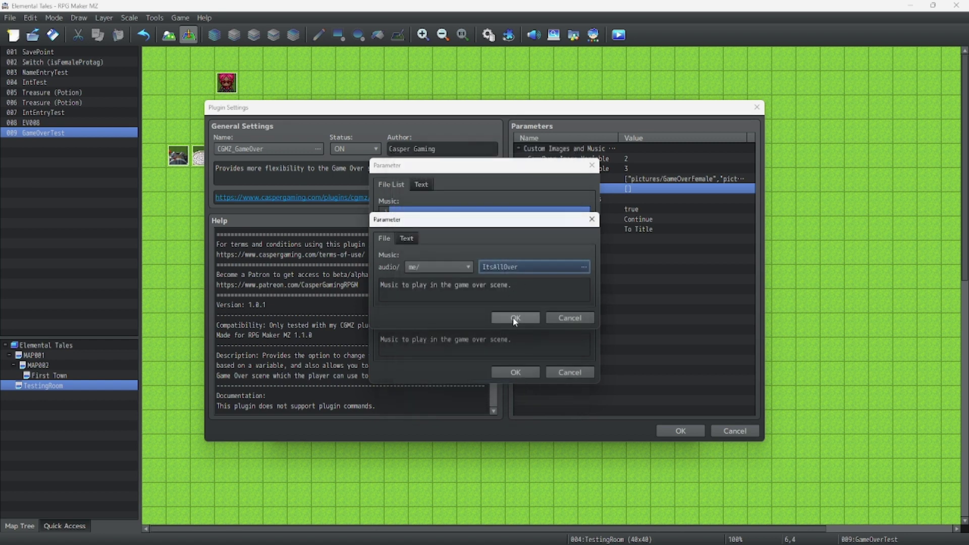
click(516, 318)
Add me/Gameover2 as the second Music entry and confirm the Music list.
double_click(440, 220)
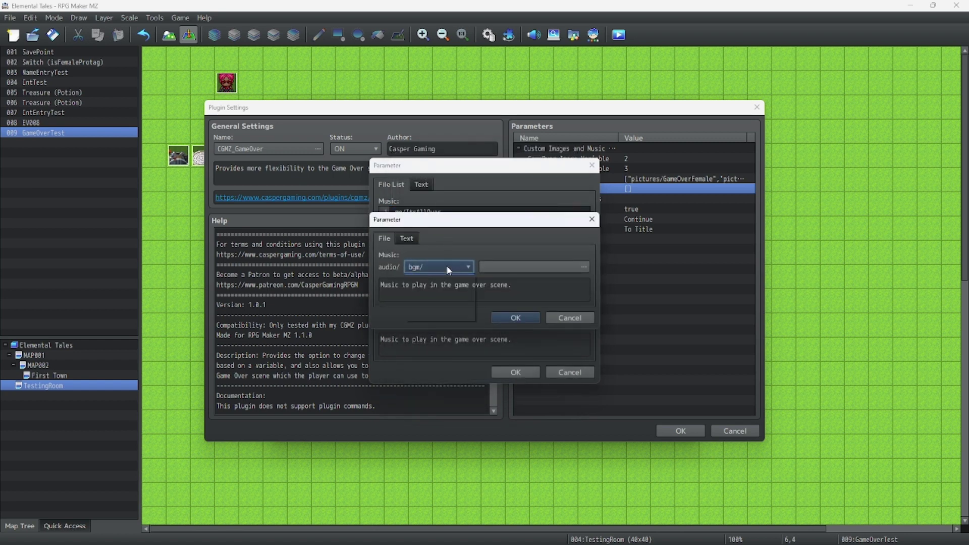
click(448, 270)
click(444, 303)
click(482, 267)
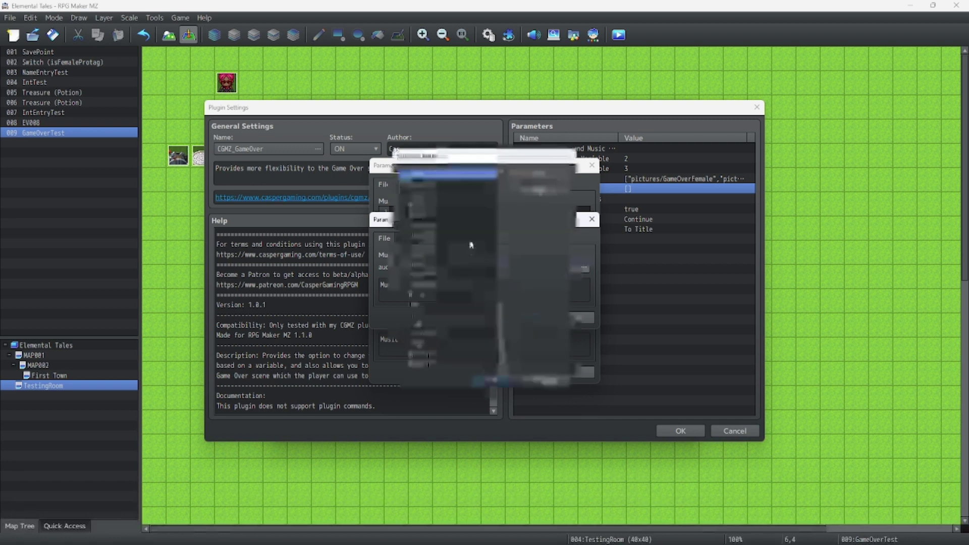
click(455, 204)
click(453, 214)
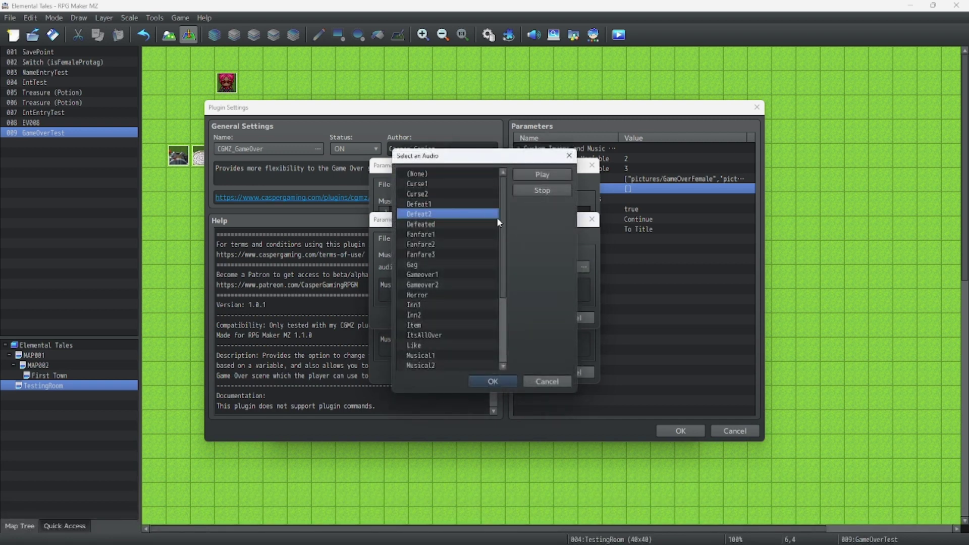
scroll(497, 217, down, 3)
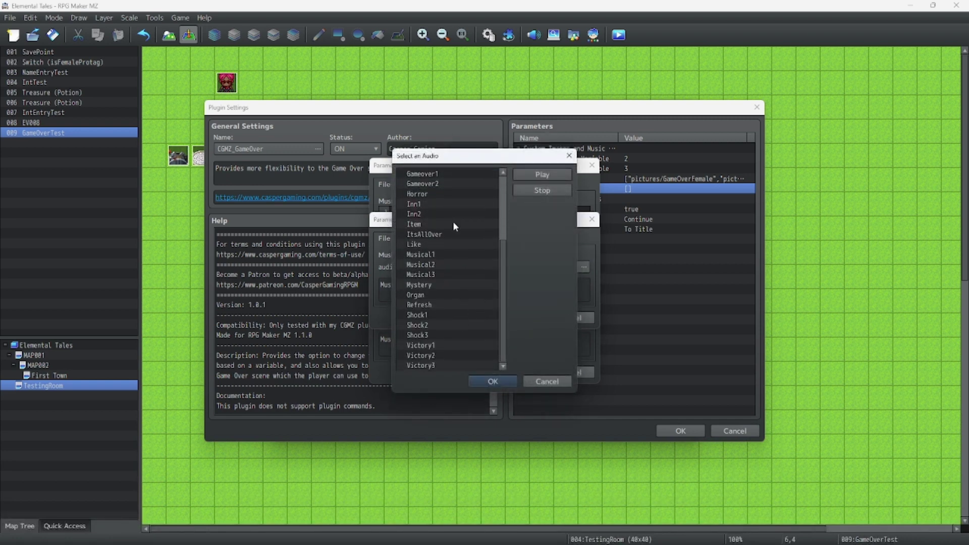
click(450, 187)
click(555, 175)
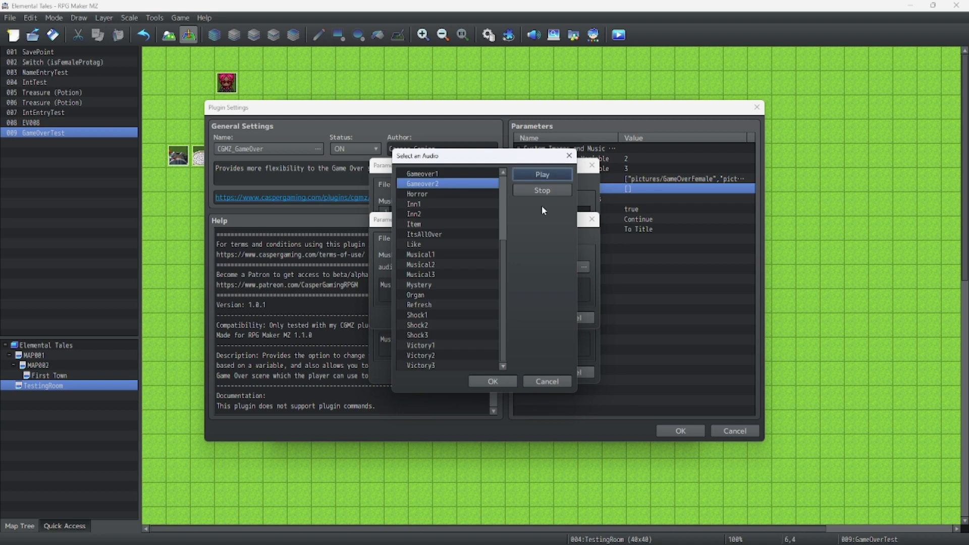
click(509, 379)
click(583, 266)
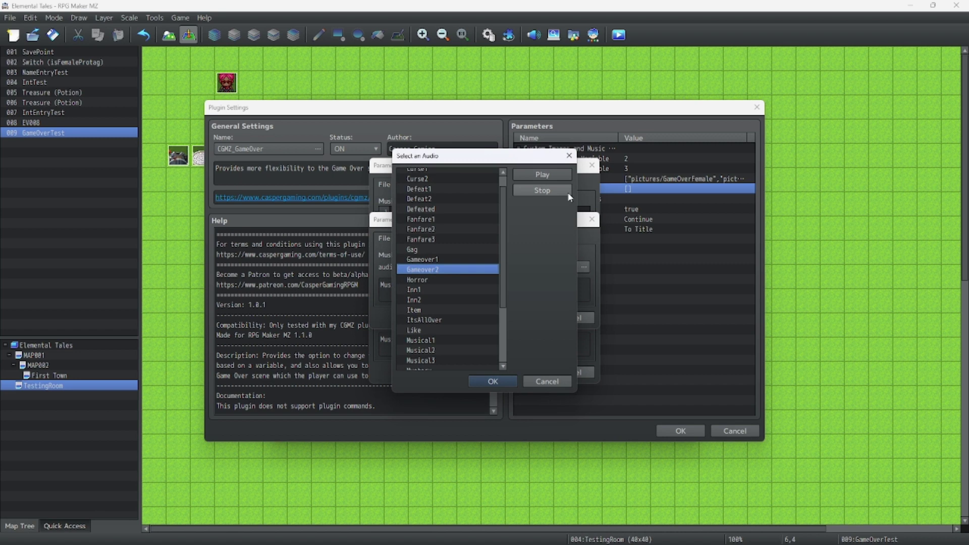
click(564, 192)
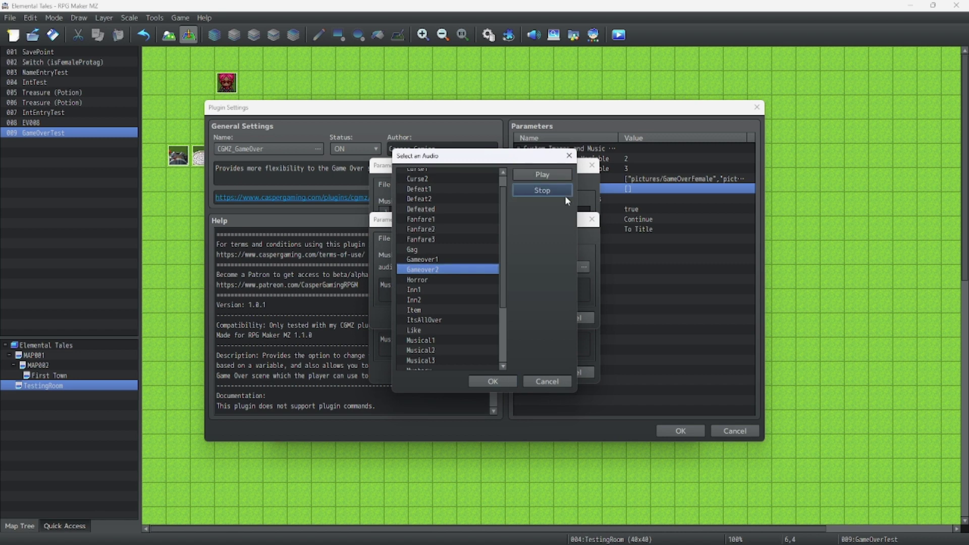
click(505, 379)
click(514, 317)
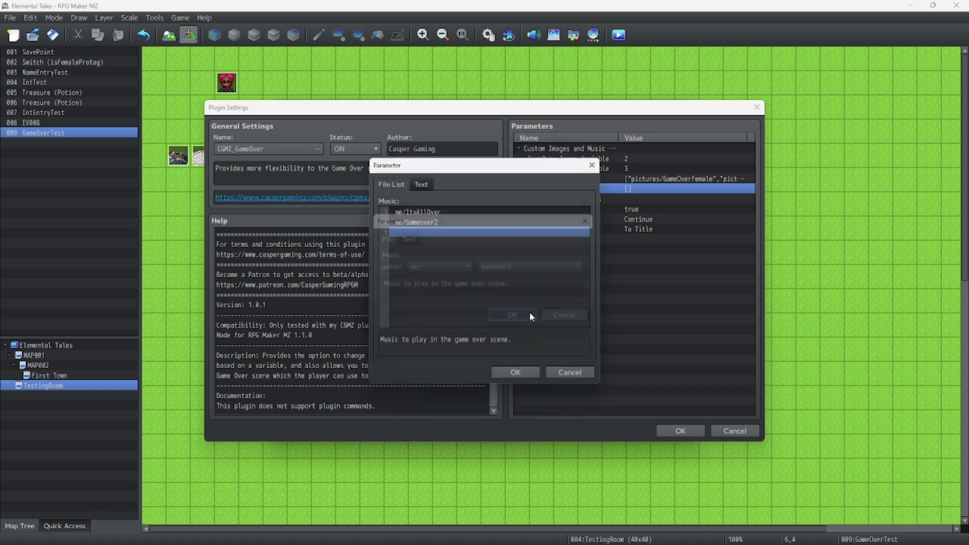
click(526, 371)
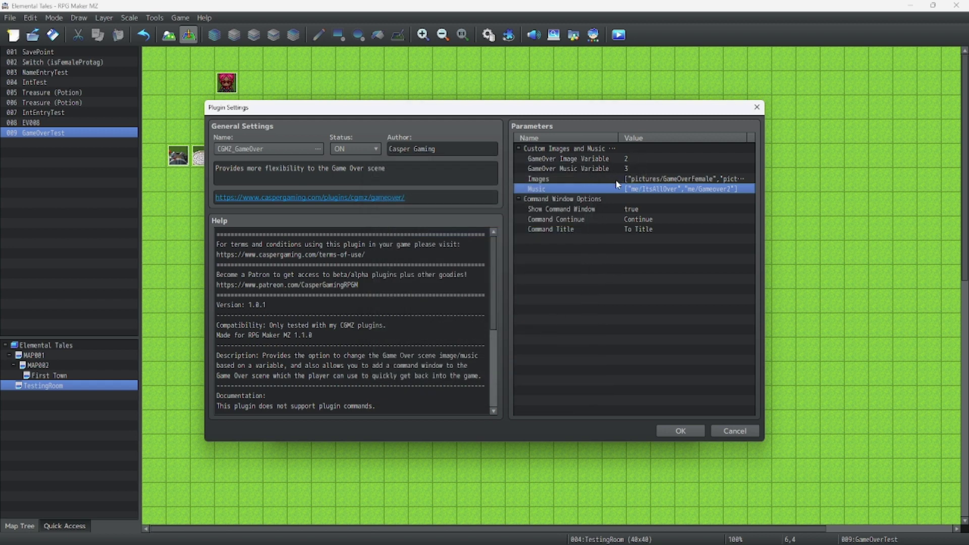
Accept the CGMZ_GameOver settings and close the Plugin Manager, back on the map.
click(696, 429)
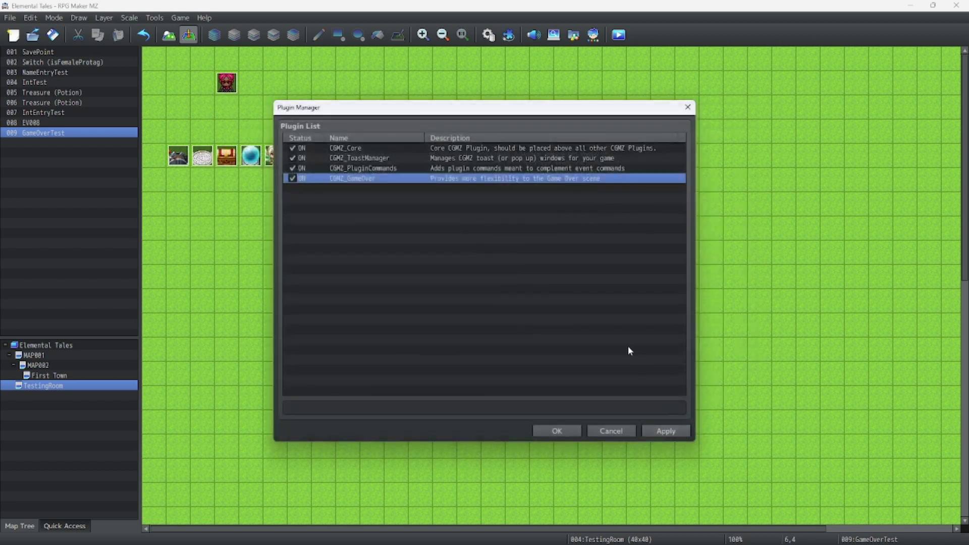
click(556, 430)
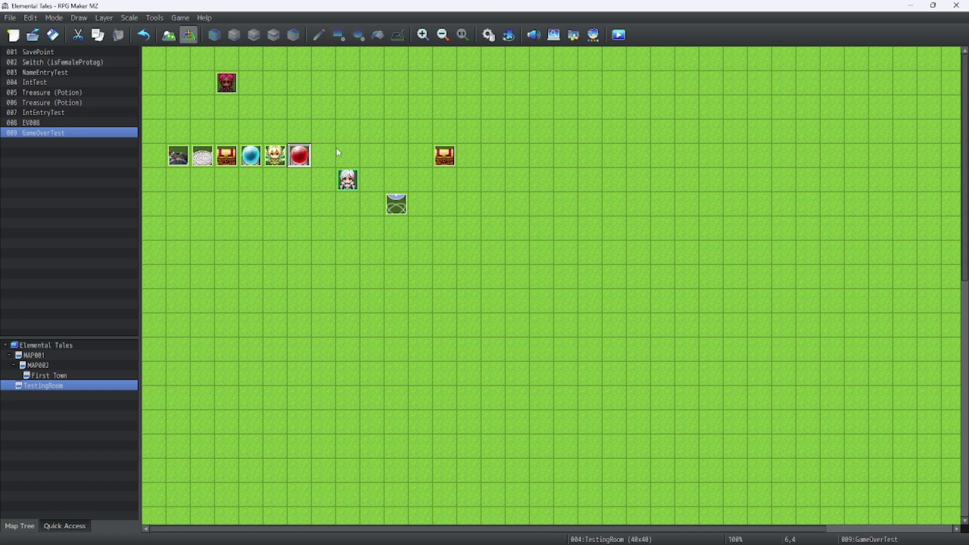
right_click(333, 157)
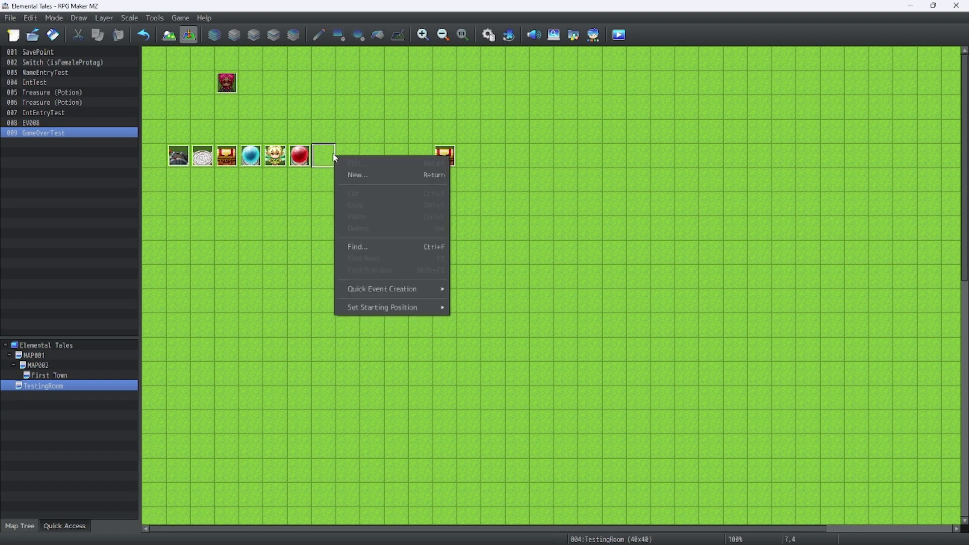
click(299, 156)
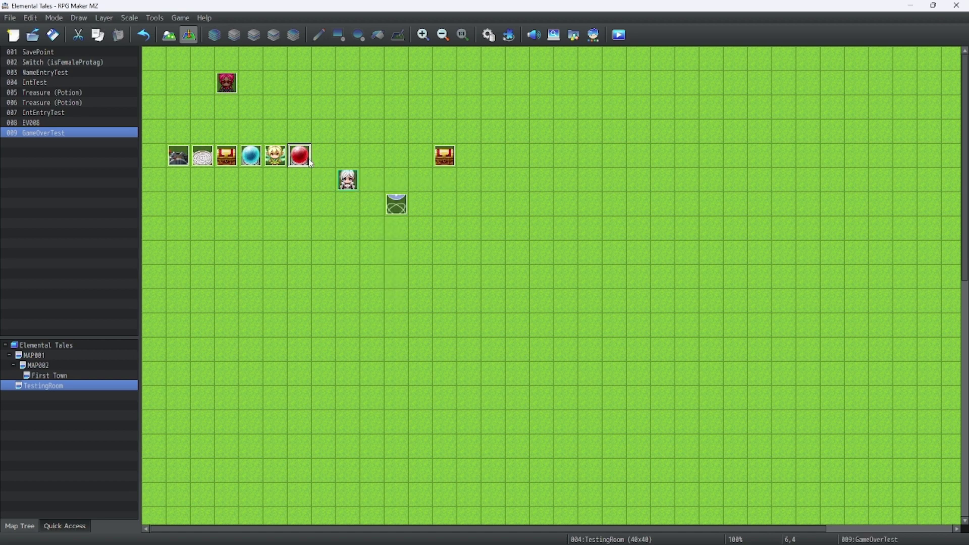
Insert a Show Text message 'Choose game over Screen: (1-2)' above GameOverTest's Game Over line.
double_click(299, 156)
right_click(430, 167)
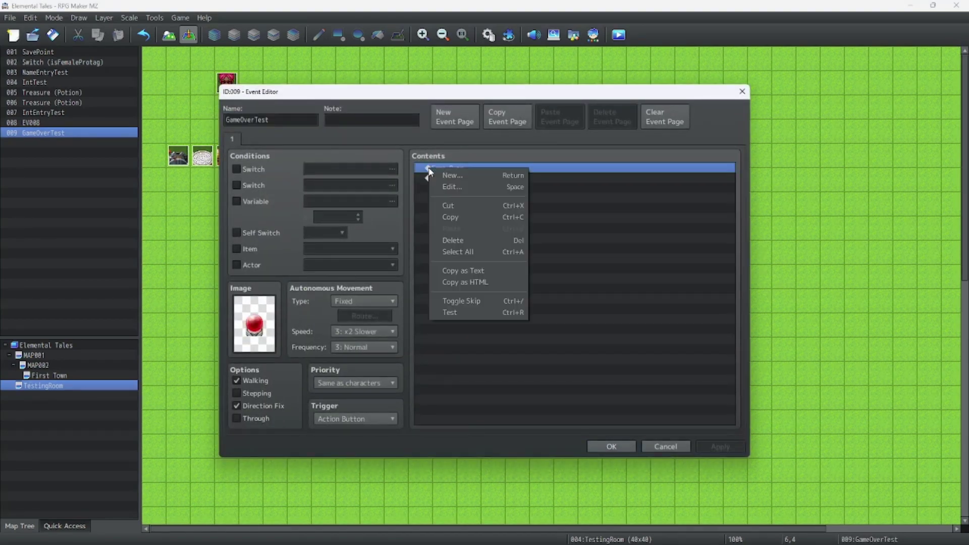
click(454, 176)
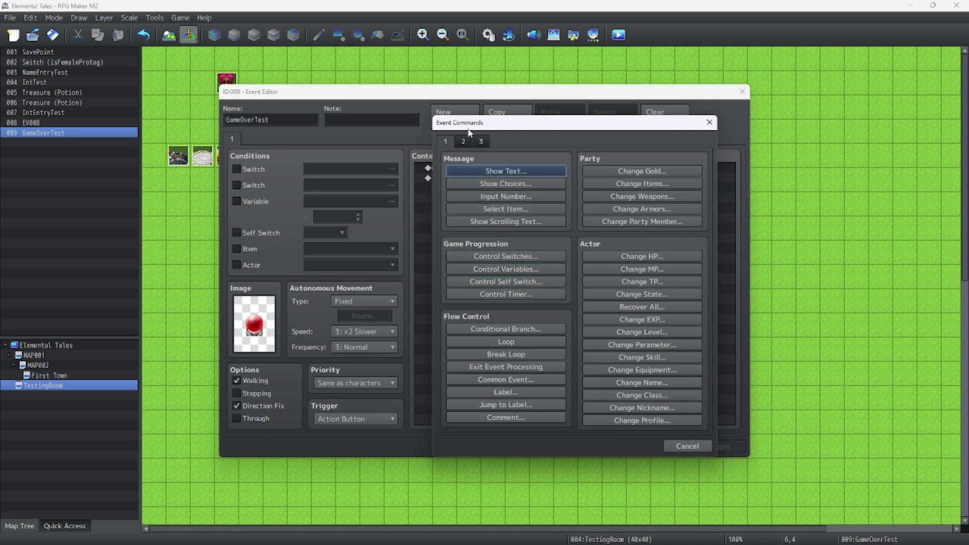
click(500, 171)
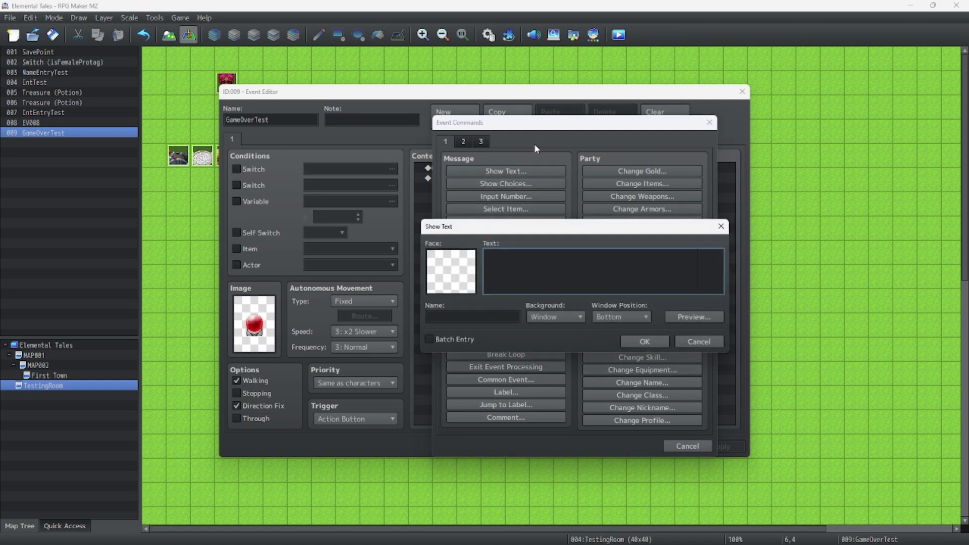
text(Choose game over Screen: (1-2))
Confirm the message, then insert an Input Number command storing into 0002 GameOverImage.
click(637, 340)
right_click(502, 180)
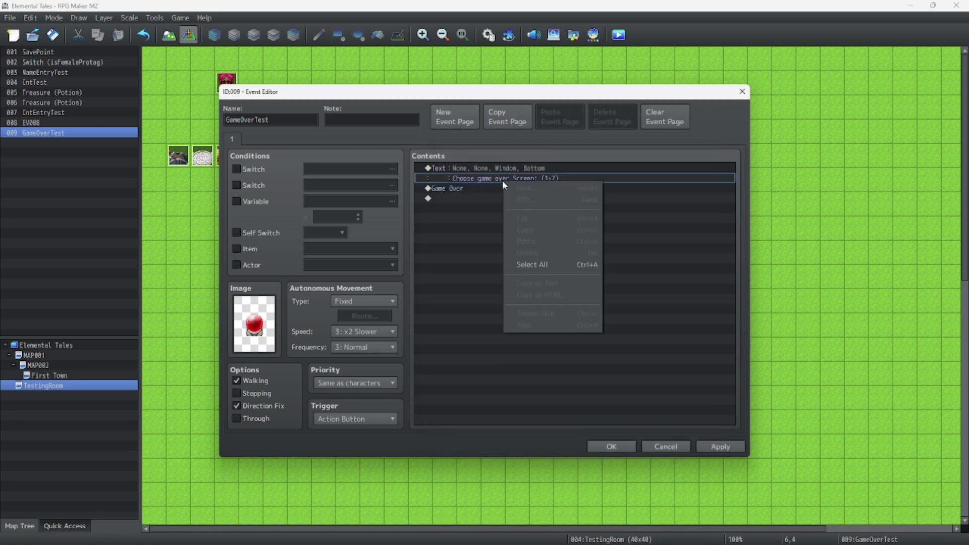
right_click(482, 191)
click(484, 194)
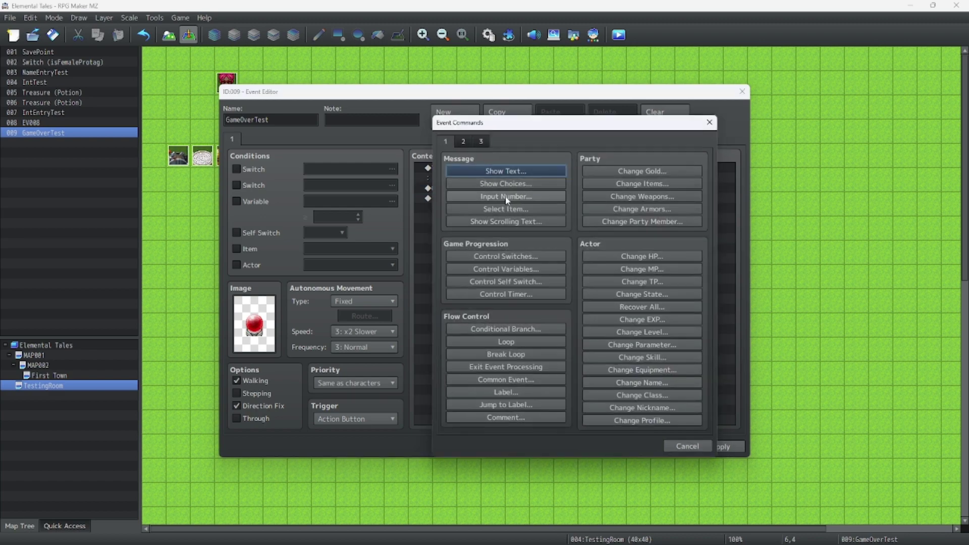
click(506, 196)
click(571, 274)
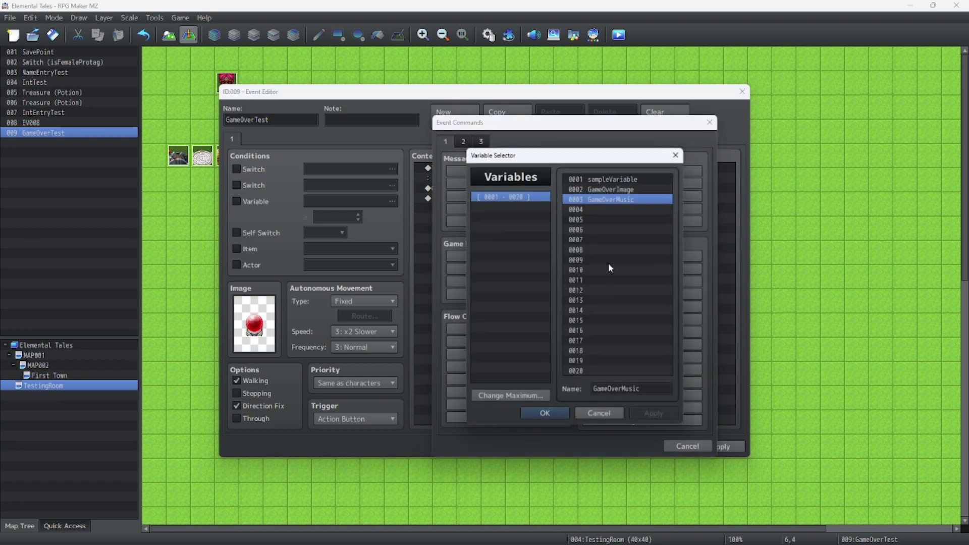
click(599, 192)
double_click(598, 192)
click(565, 325)
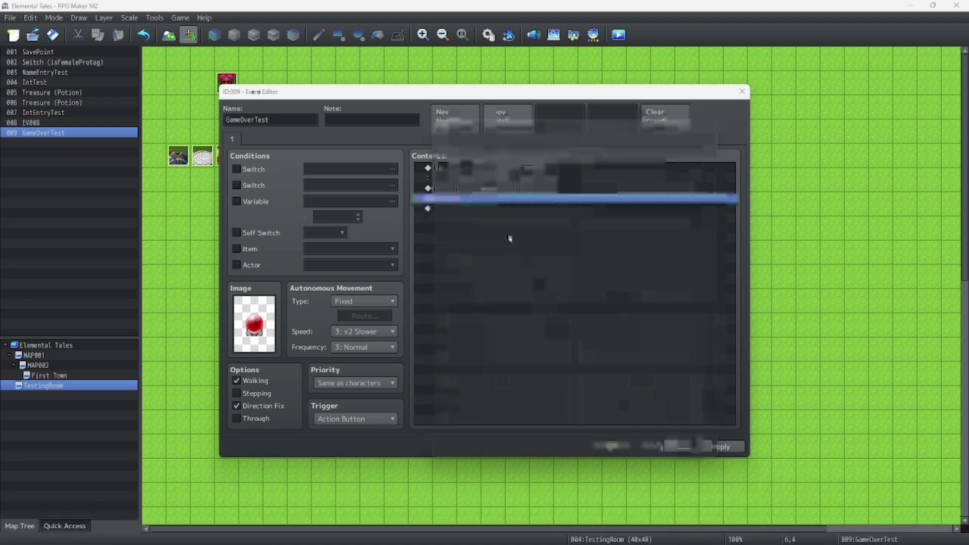
Duplicate the prompt text above Game Over and change it to "Choose game over music: (1-2)".
right_click(483, 174)
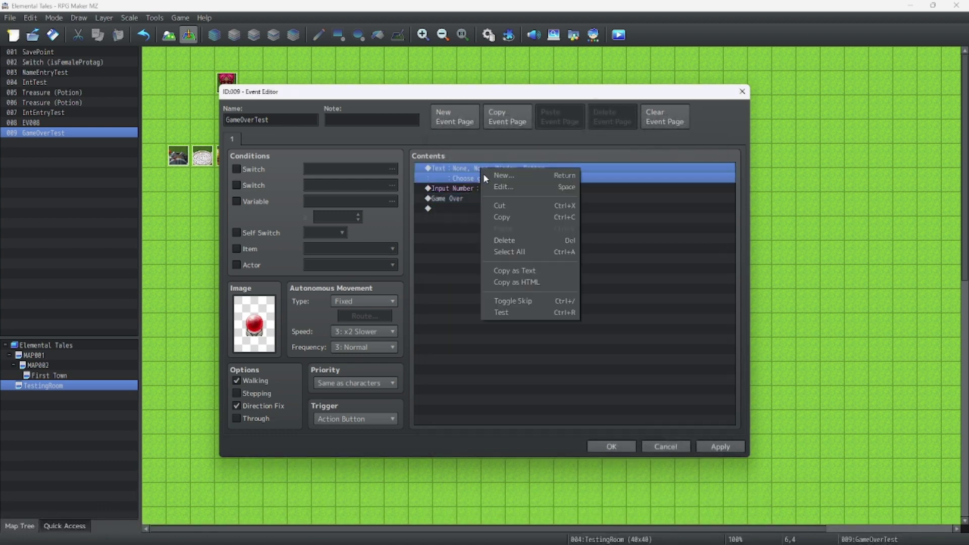
click(506, 213)
right_click(442, 207)
click(441, 200)
right_click(441, 200)
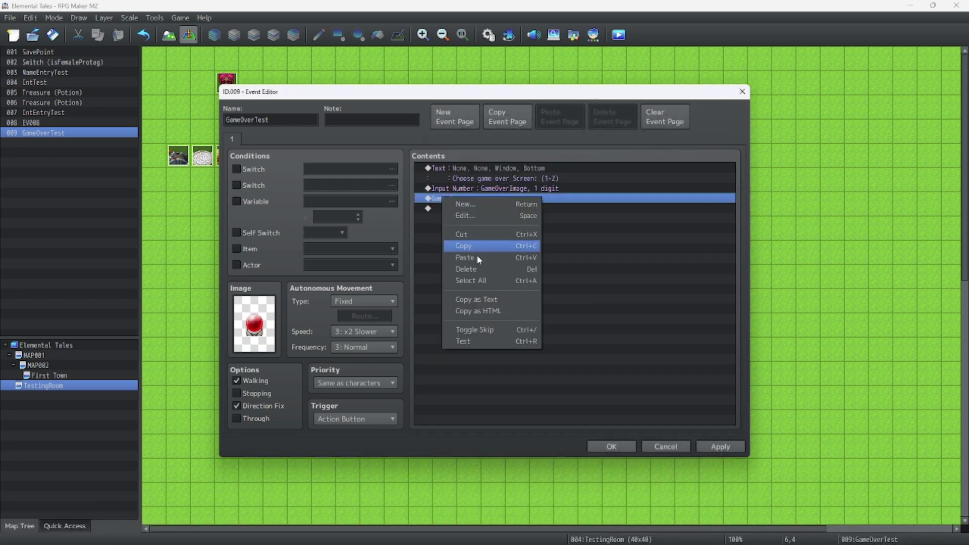
click(465, 256)
click(471, 199)
right_click(470, 194)
click(488, 204)
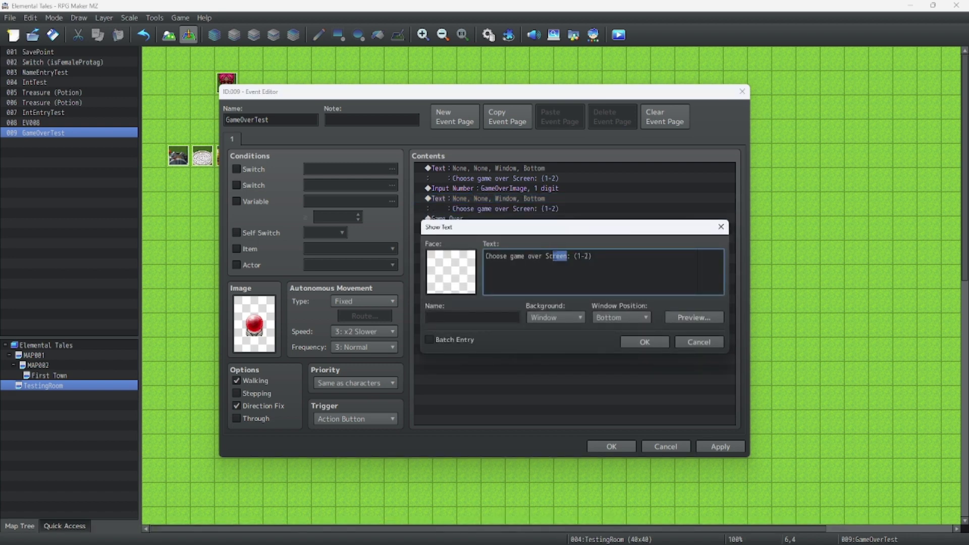
key(BackSpace)
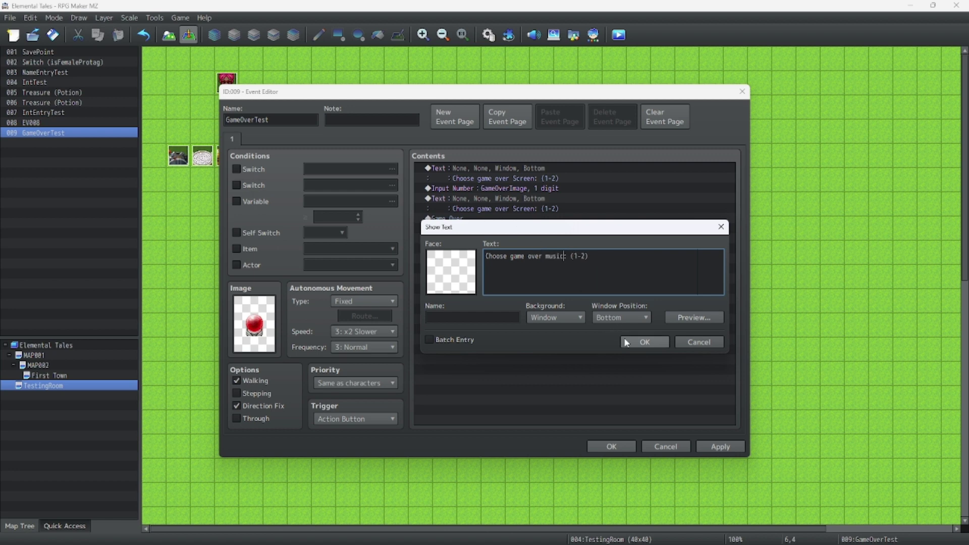
click(646, 342)
Paste a copy of the Input Number command above Game Over.
right_click(471, 191)
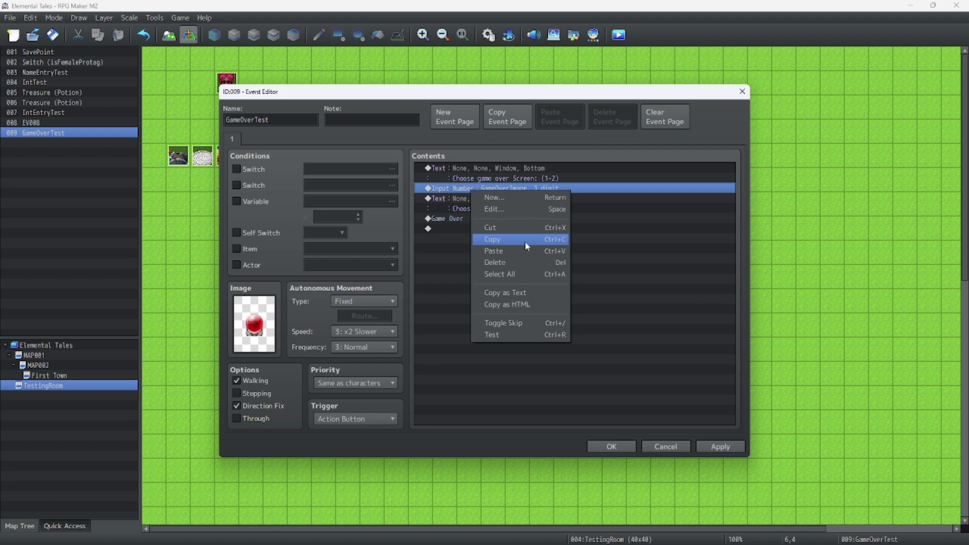
click(525, 241)
click(453, 218)
right_click(454, 218)
click(478, 214)
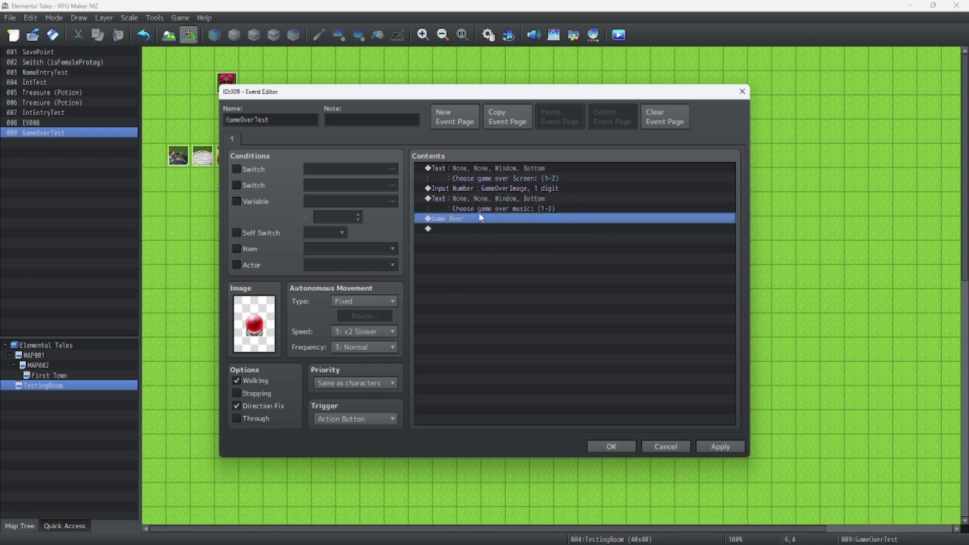
right_click(497, 189)
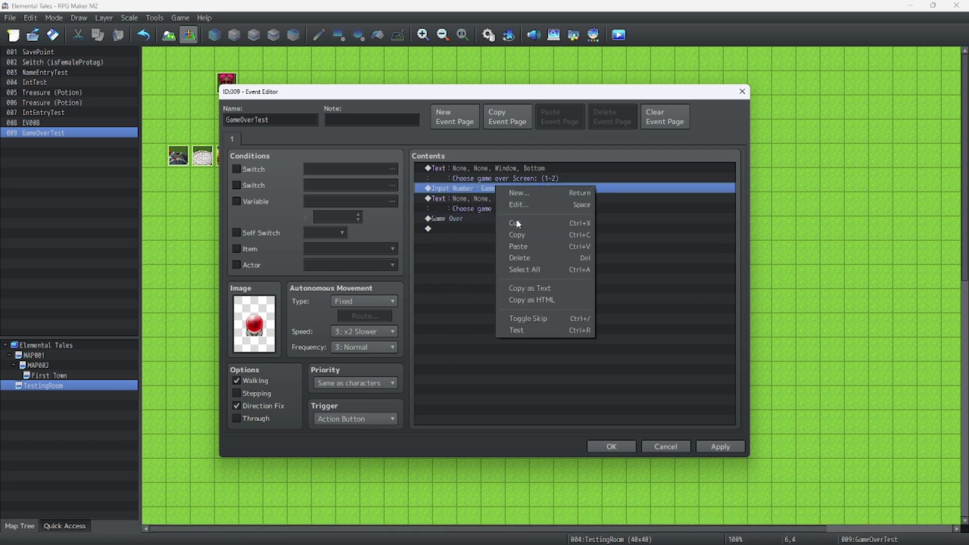
click(515, 236)
right_click(492, 214)
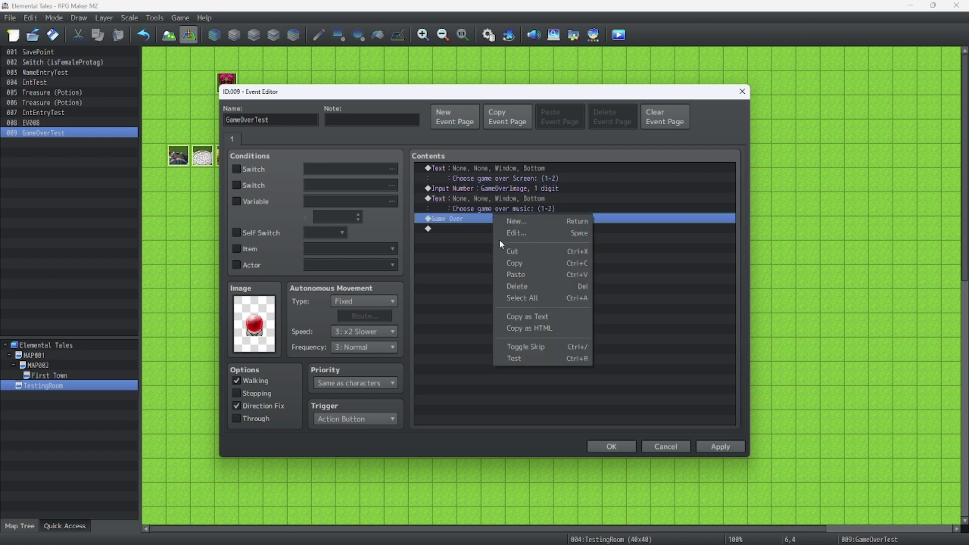
click(523, 275)
Make the new Input Number store into GameOverMusic and save the event.
right_click(486, 211)
click(449, 216)
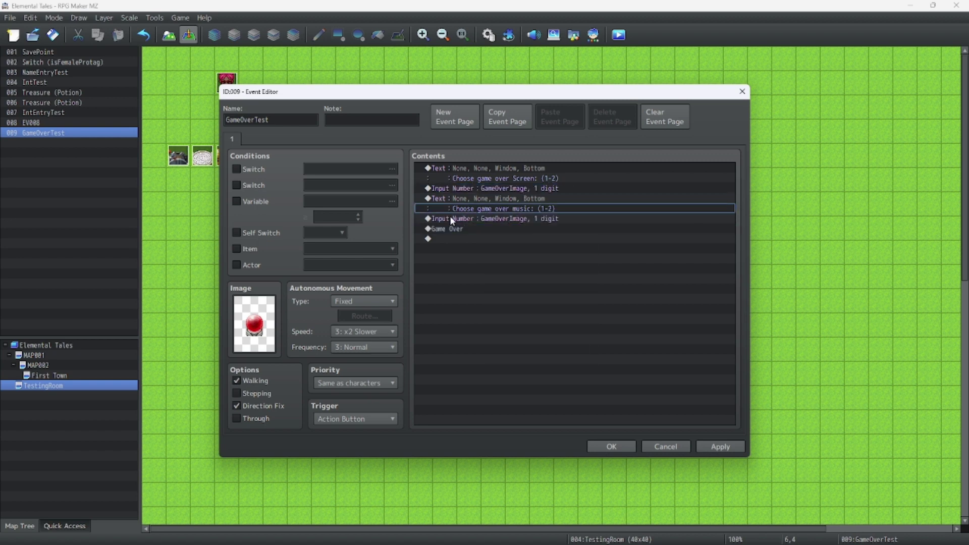
right_click(447, 216)
click(483, 240)
click(602, 272)
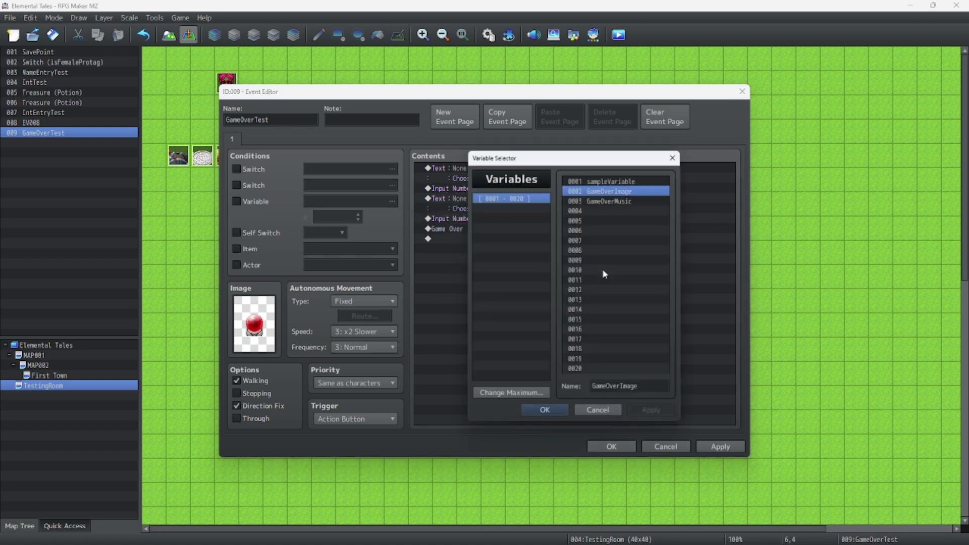
click(611, 200)
double_click(611, 204)
click(560, 321)
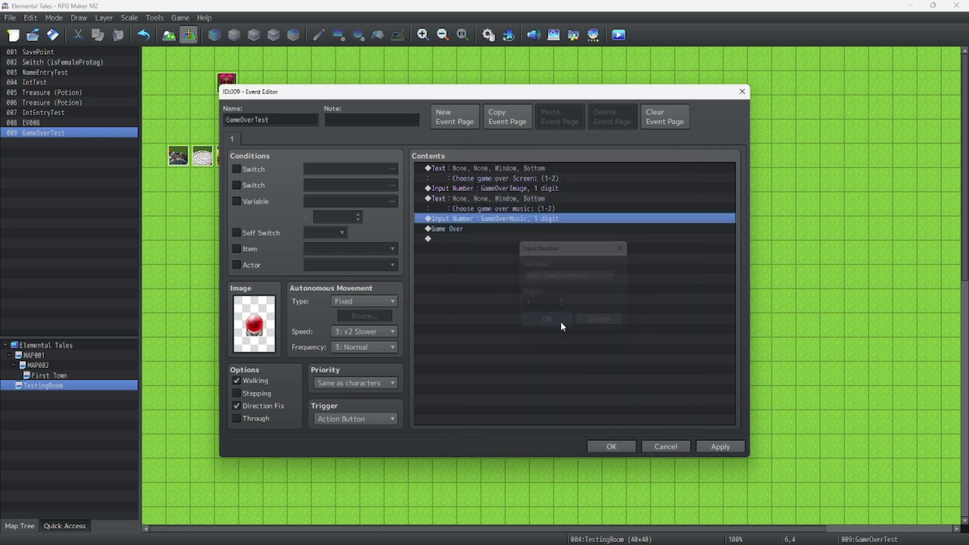
click(611, 446)
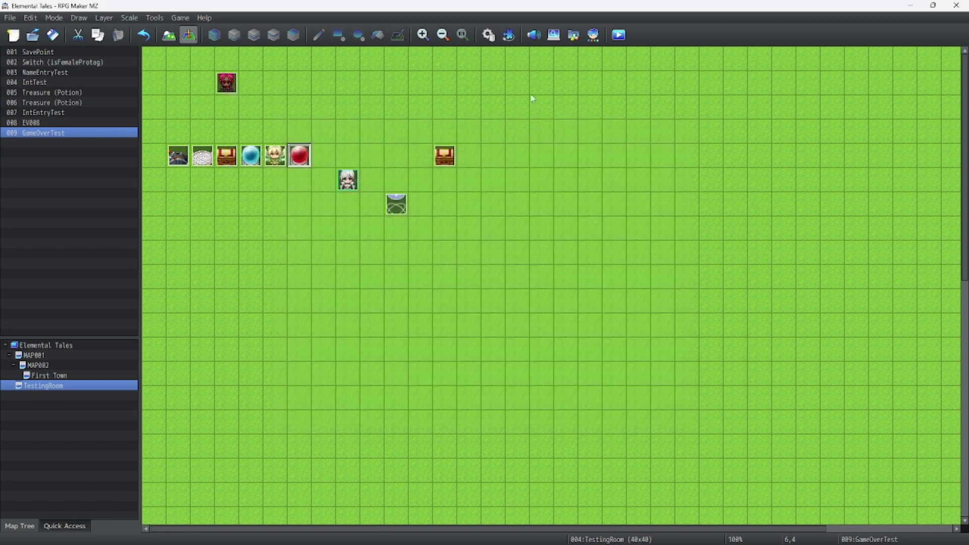
Save and playtest full screen, start a new game, and walk to the red orb.
click(619, 35)
click(463, 293)
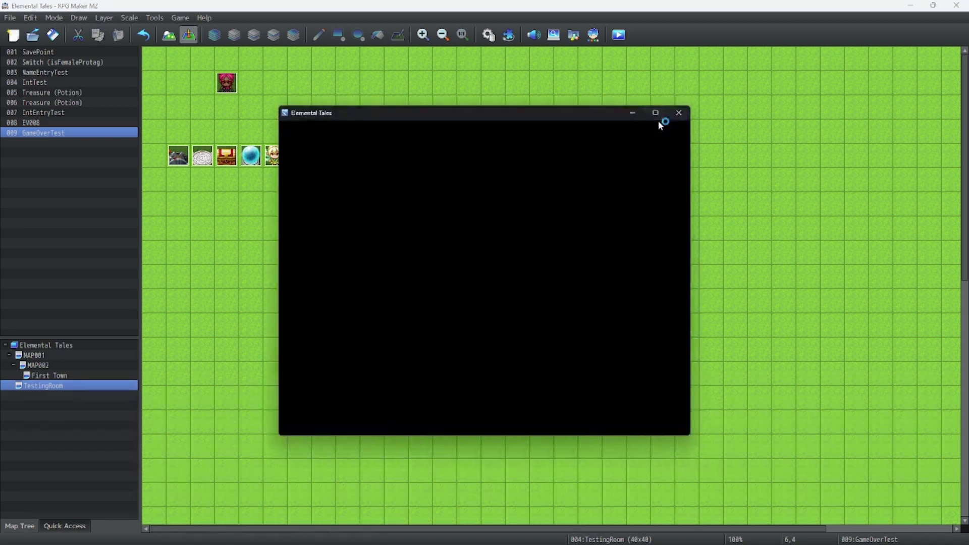
click(657, 113)
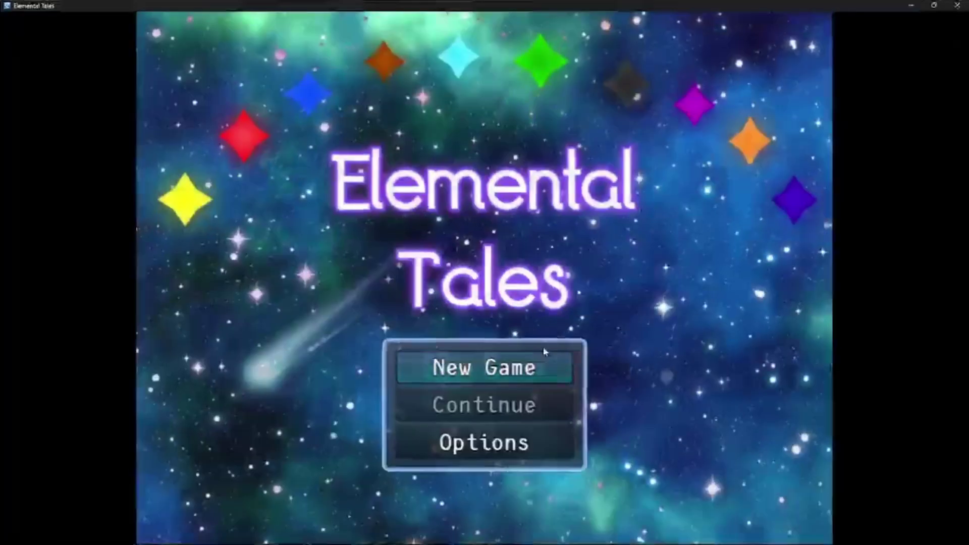
click(536, 358)
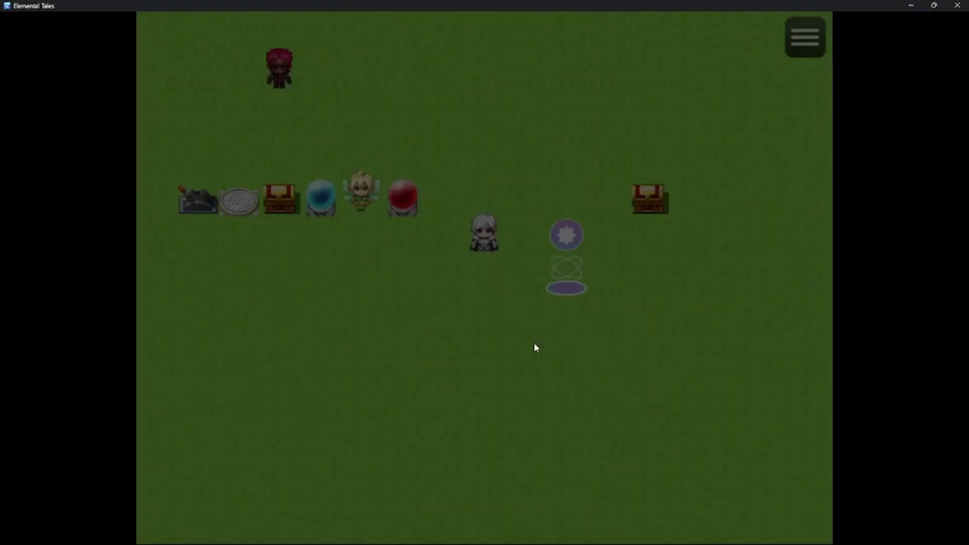
key(Left)
key(Left)
key(Right)
key(Up)
Trigger the orb, enter screen and music numbers, then pick To Title at Game Over.
key(Return)
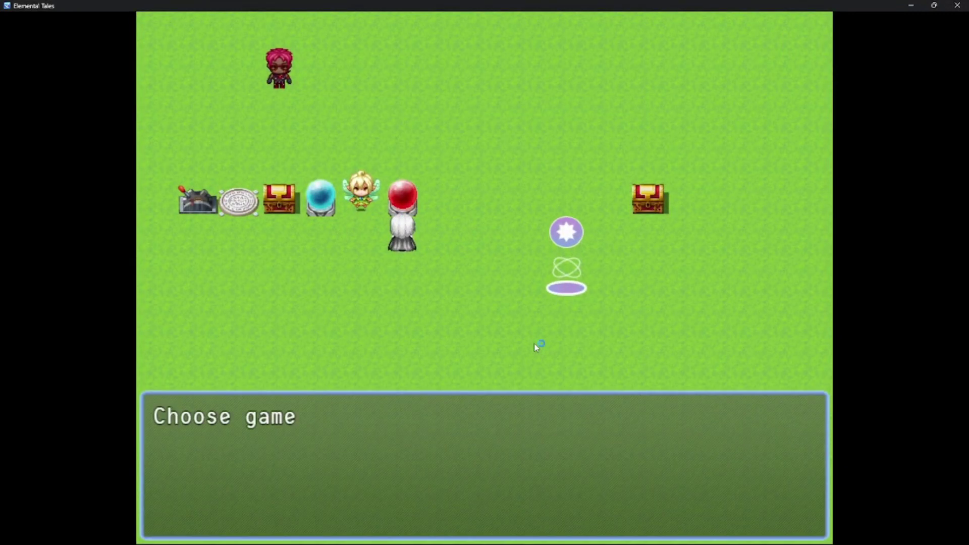
key(Down)
key(Up)
key(Up)
key(Up)
key(Up)
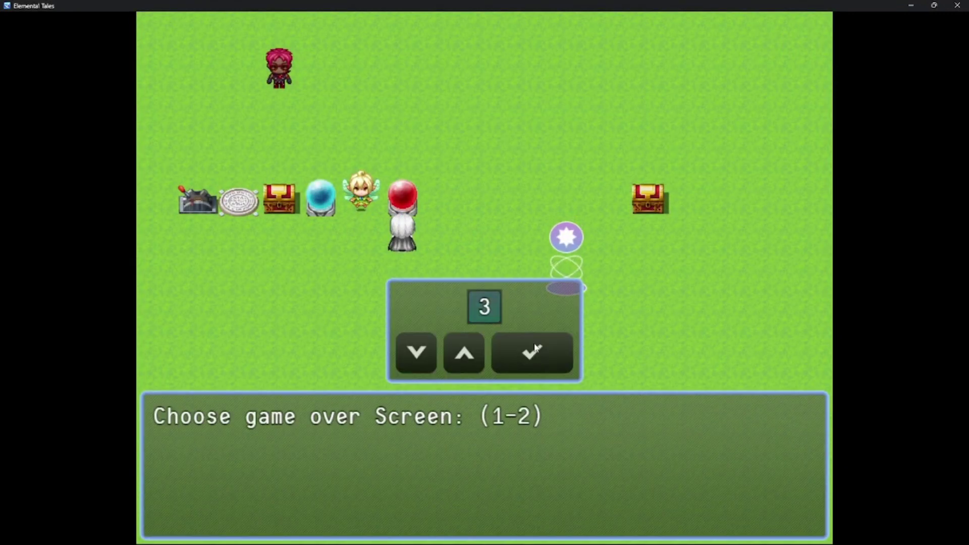
key(Down)
key(Down)
key(Return)
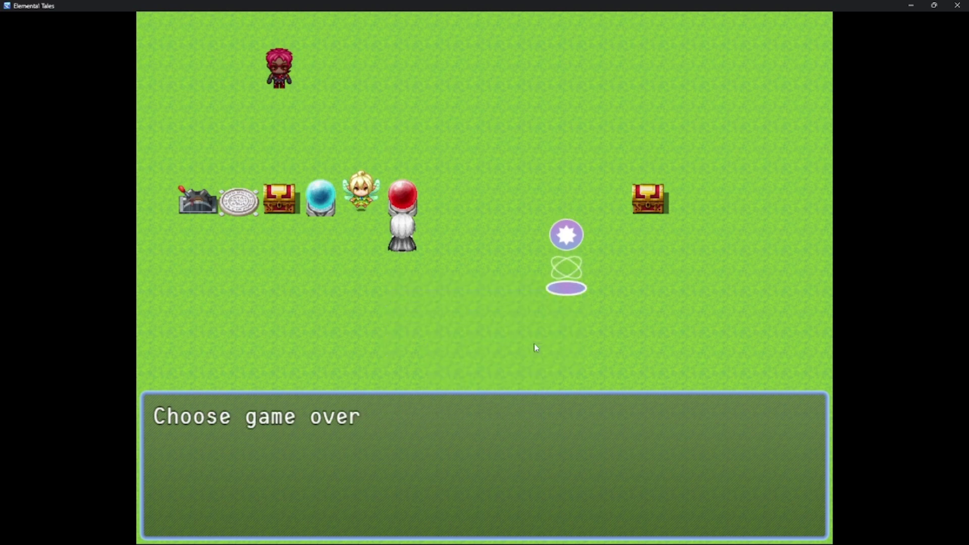
key(Down)
key(Up)
key(Up)
key(Up)
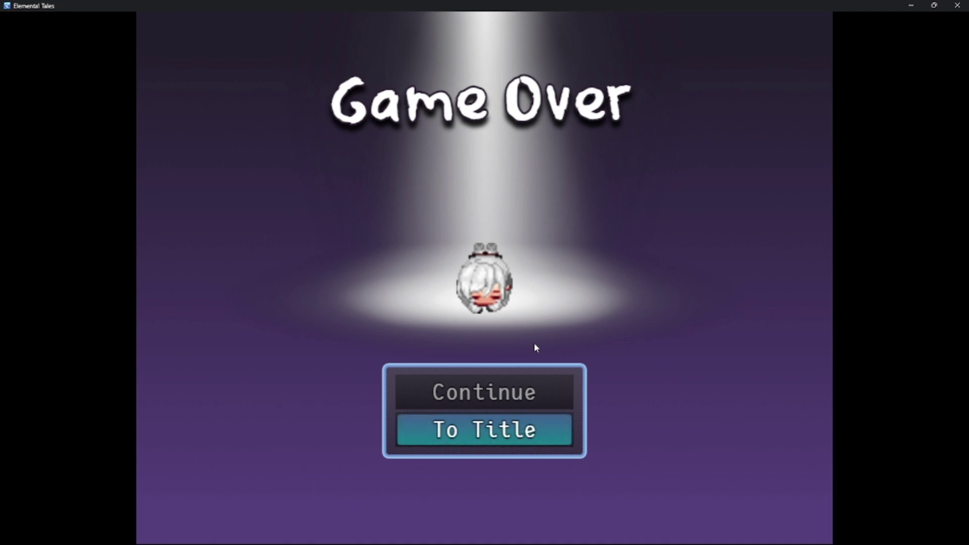
key(Up)
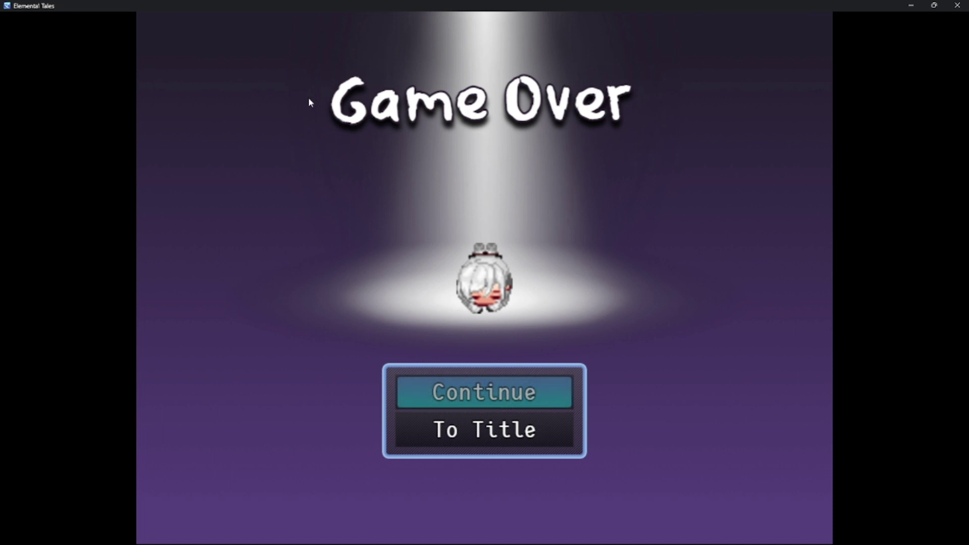
click(530, 427)
click(499, 430)
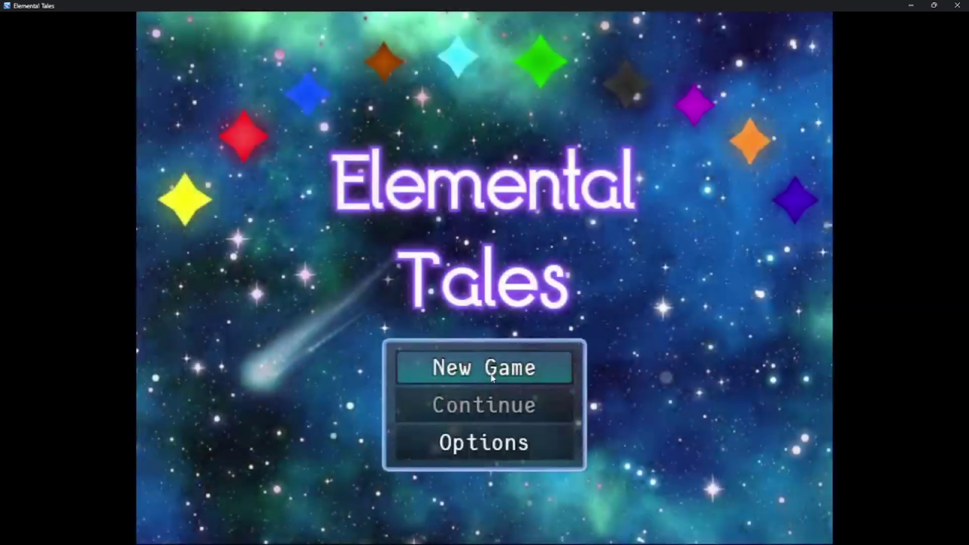
Start a new game, enter 2 at the orb prompt, and highlight Continue on Game Over.
click(490, 370)
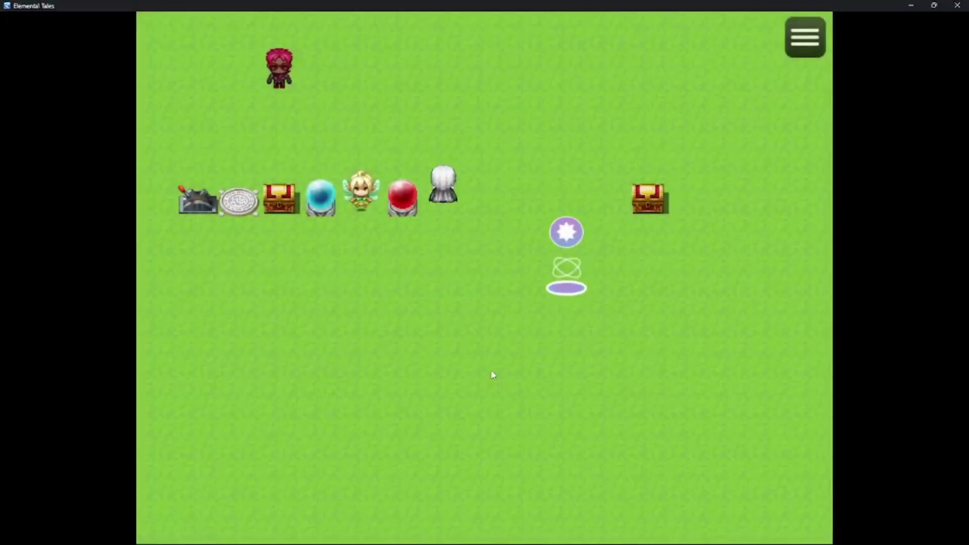
key(Up)
key(Up)
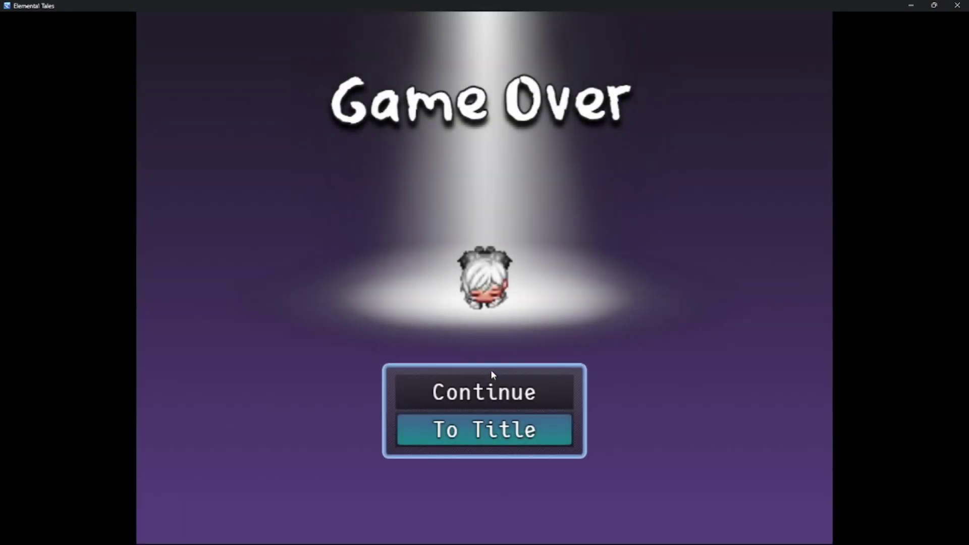
key(Up)
Load the Autosave slot and step the hero on the TestingRoom map.
key(Return)
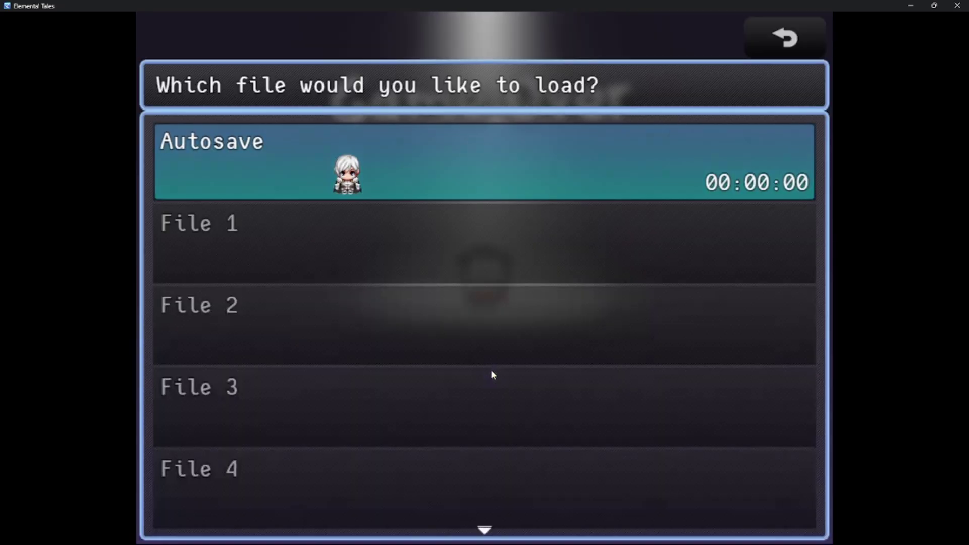
key(Down)
key(Up)
key(Return)
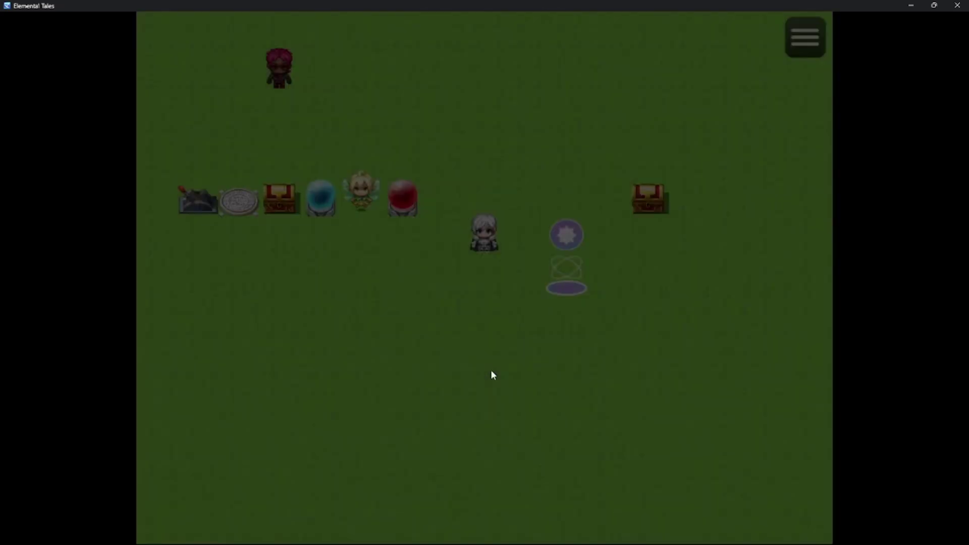
key(Left)
key(Escape)
key(Escape)
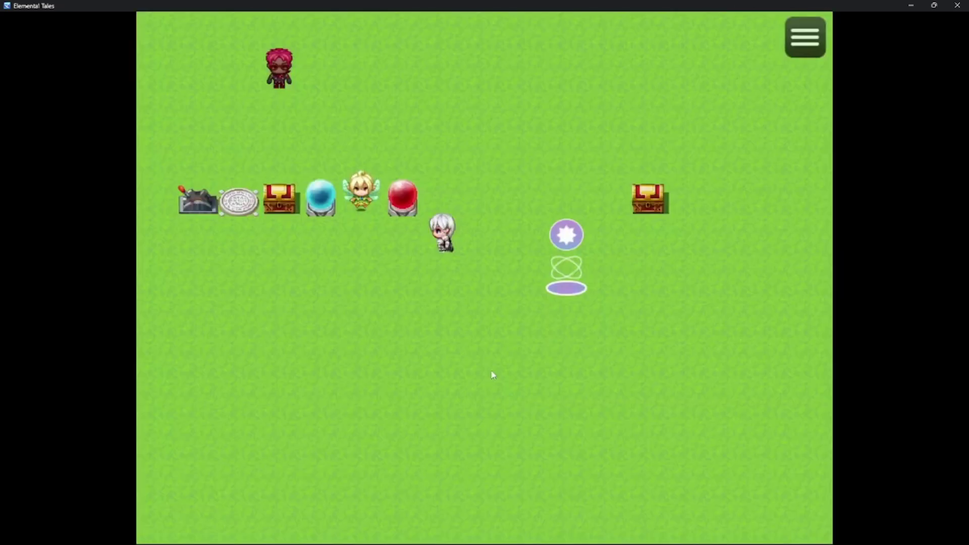
mouse_move(938, 6)
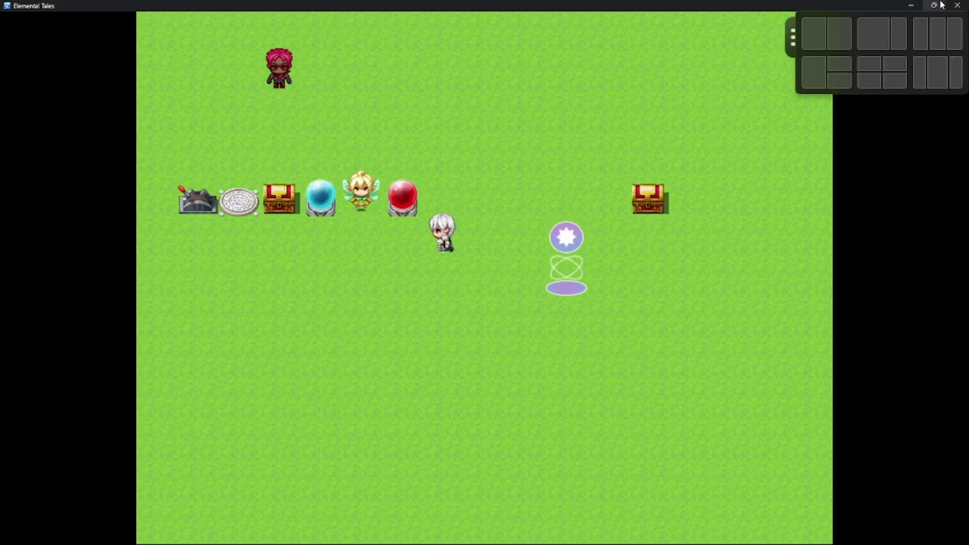
Close the playtest and open CGMZ_GameOver's parameters, keeping Show Command Window true.
click(961, 5)
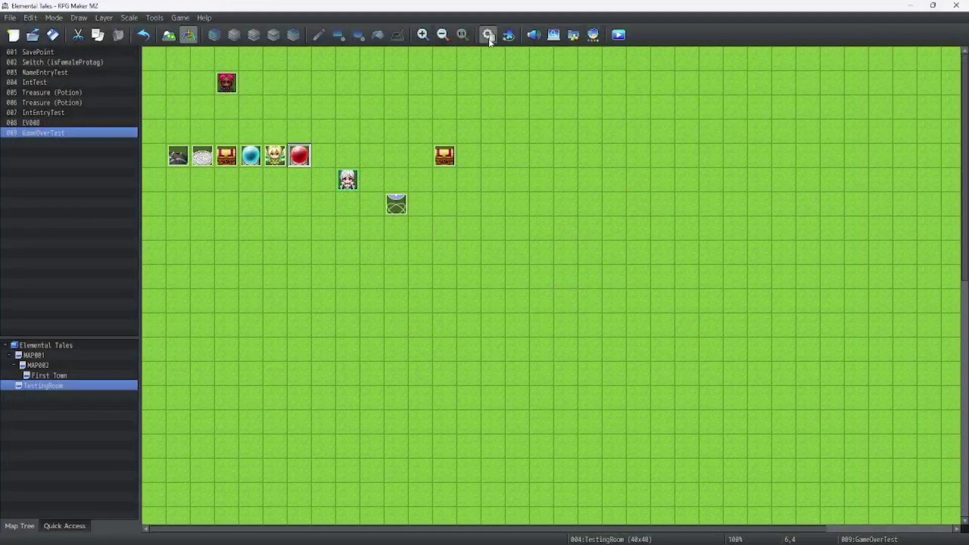
click(518, 34)
click(320, 181)
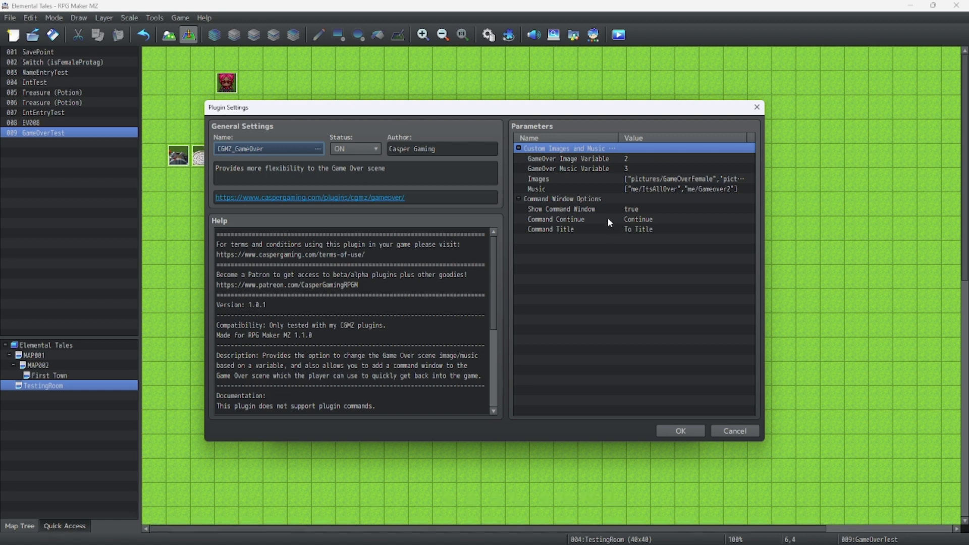
double_click(606, 209)
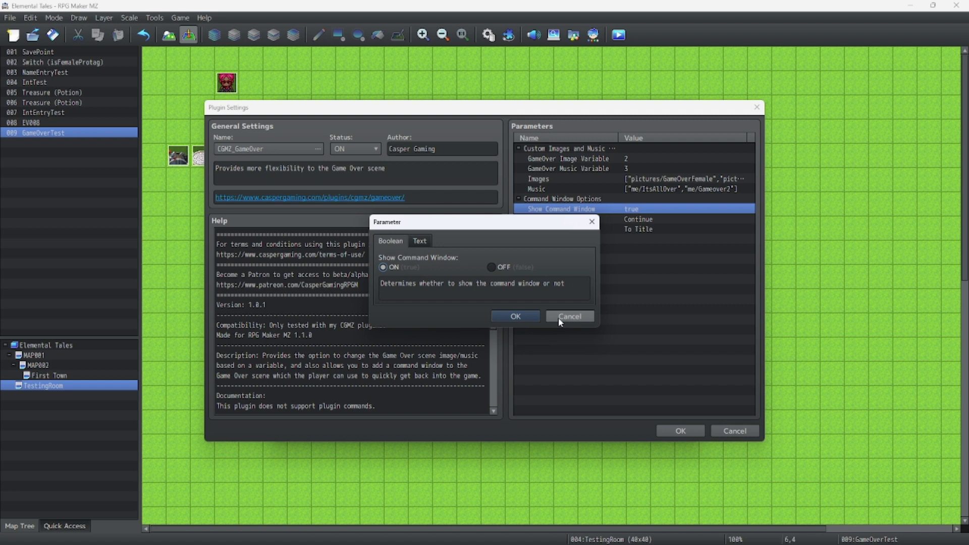
click(558, 317)
click(600, 218)
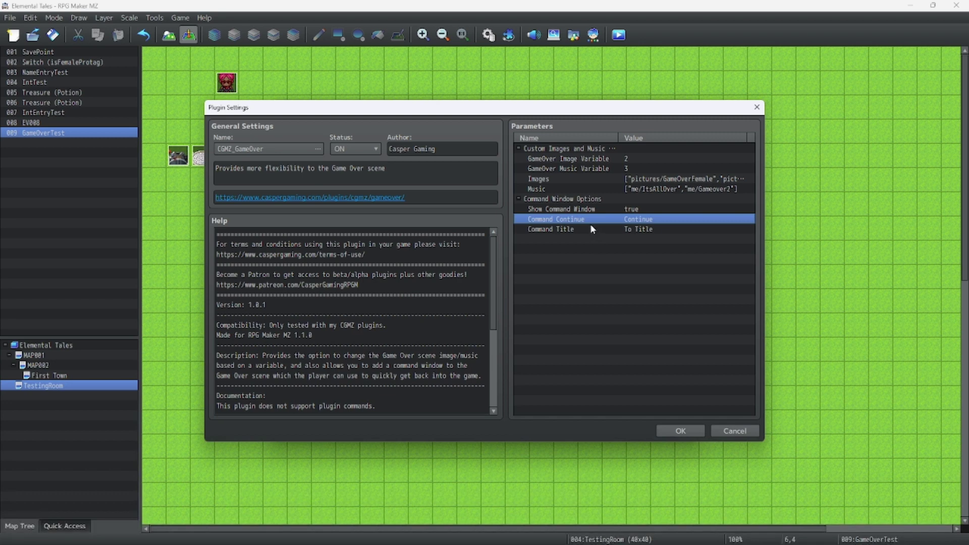
Change Command Title from 'To Title' to 'Quit' and confirm the plugin settings.
double_click(590, 227)
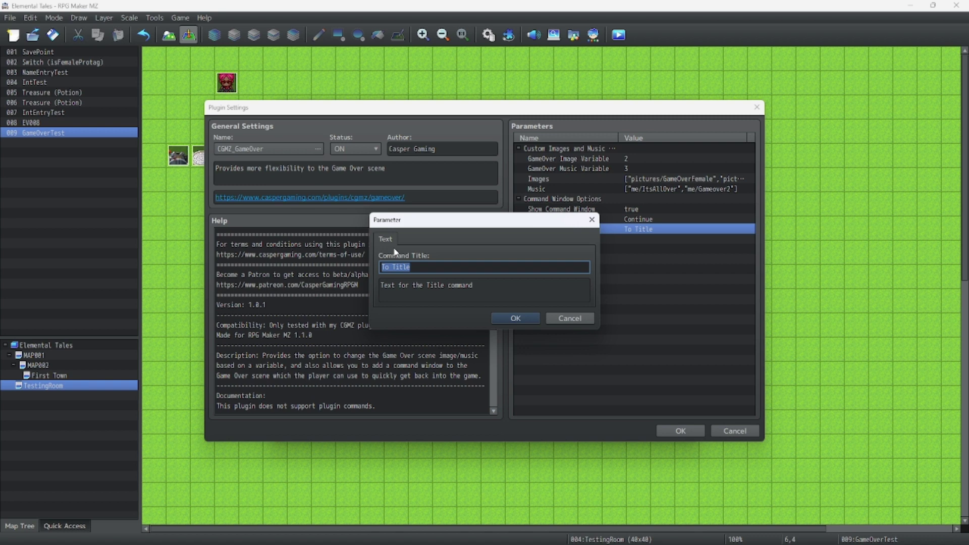
text(Quit)
click(515, 318)
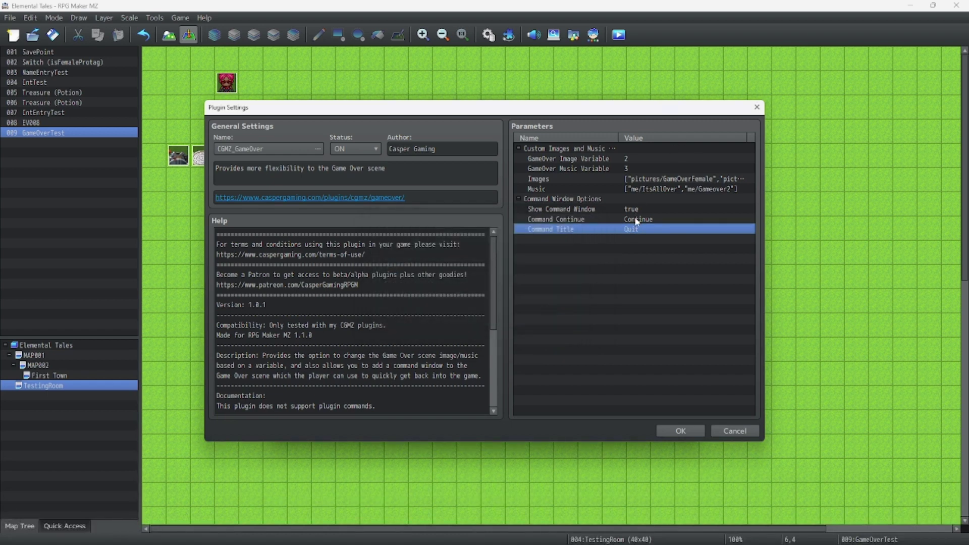
click(679, 432)
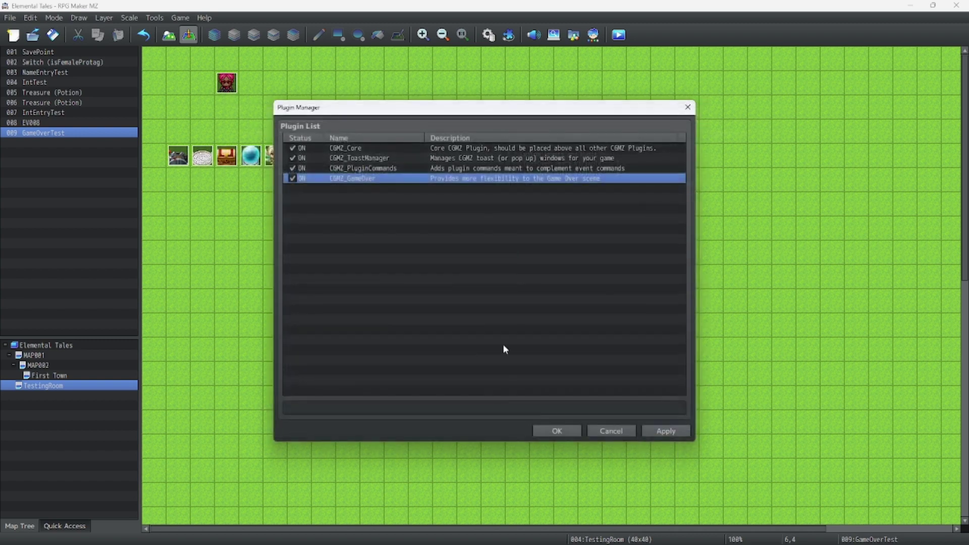
Save the plugin setup, playtest maximized, start a new game and trigger the red orb.
click(555, 431)
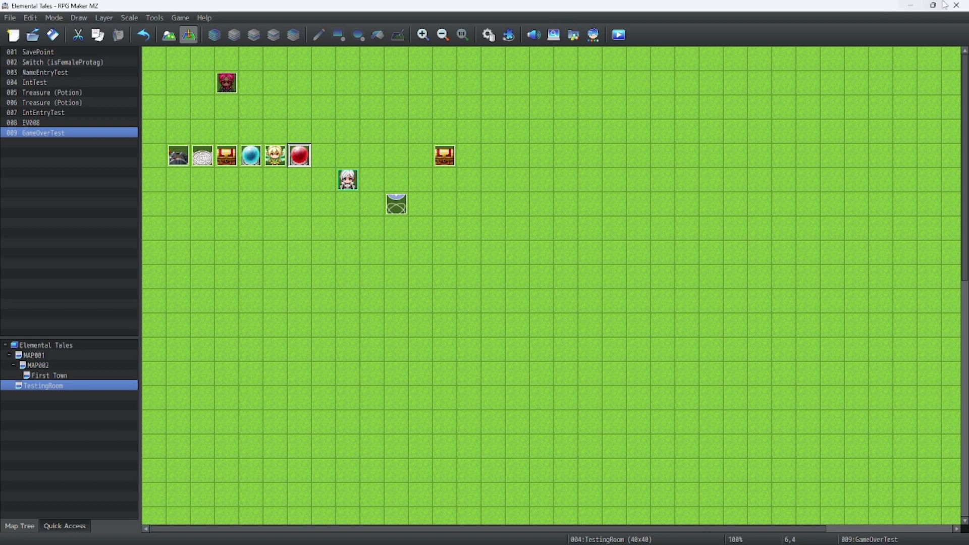
click(625, 38)
click(457, 294)
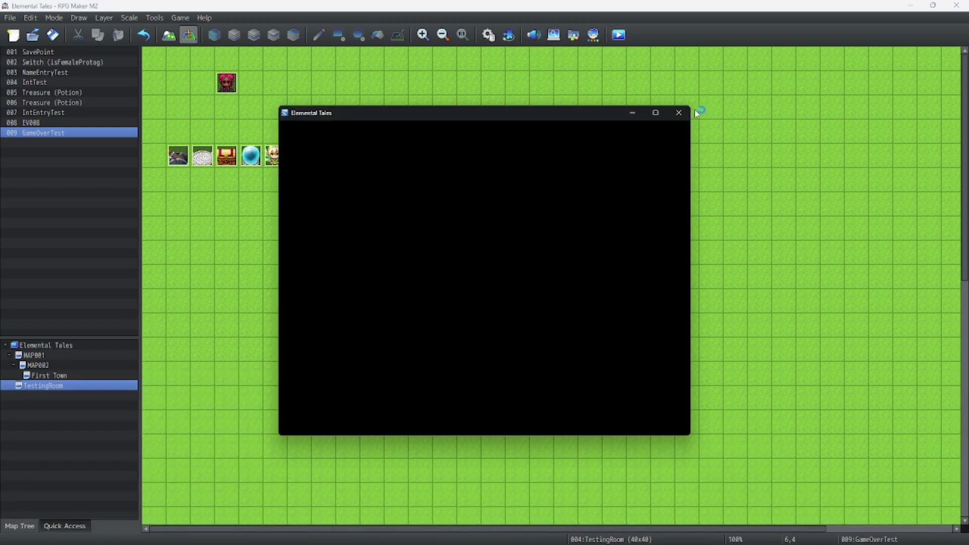
click(653, 108)
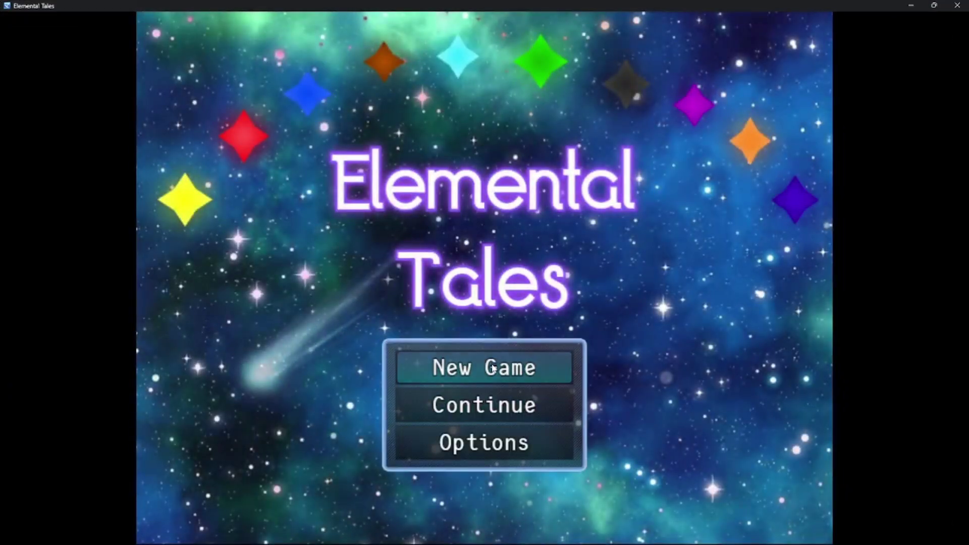
key(Return)
key(Left)
key(Left)
key(Up)
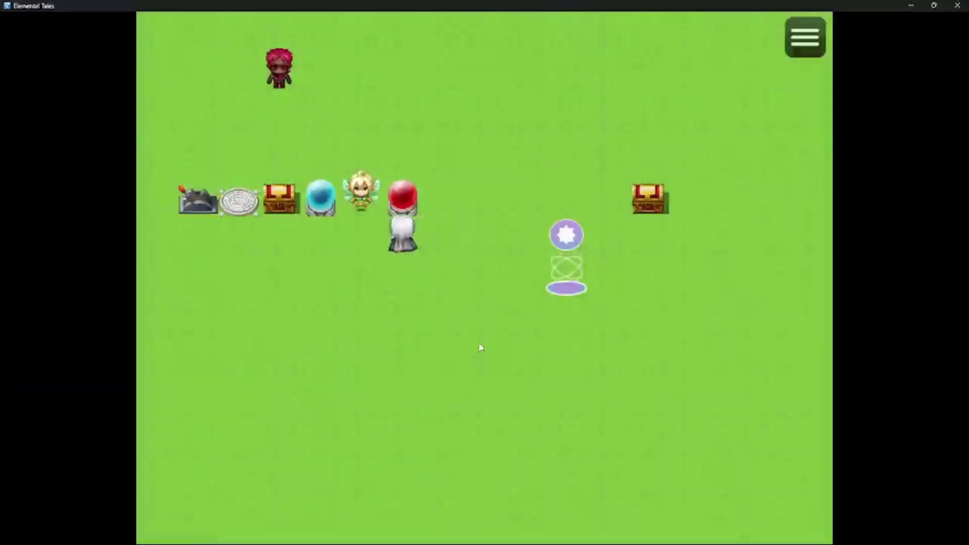
key(Return)
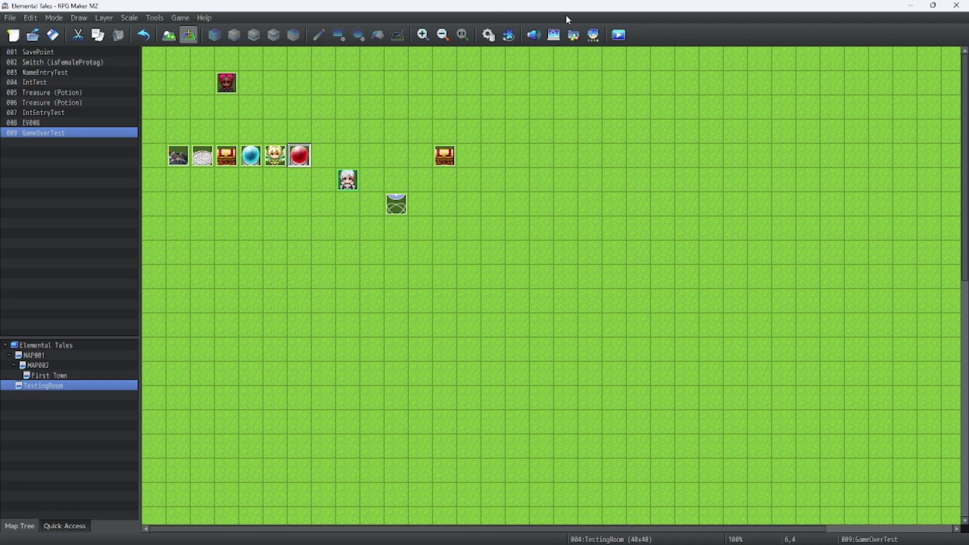
Open the ProjectElemental folder via Game > Open Folder and maximize the Explorer window.
click(573, 34)
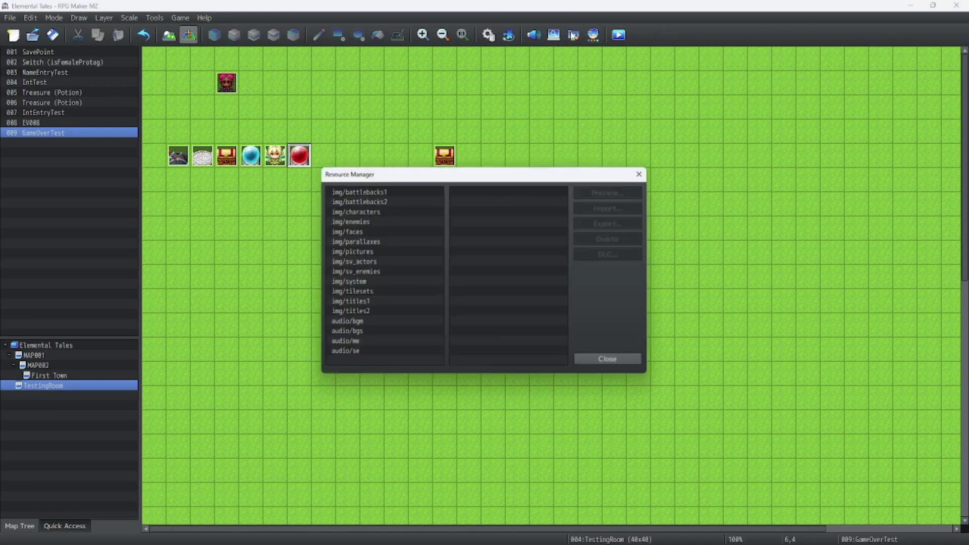
click(642, 173)
click(181, 19)
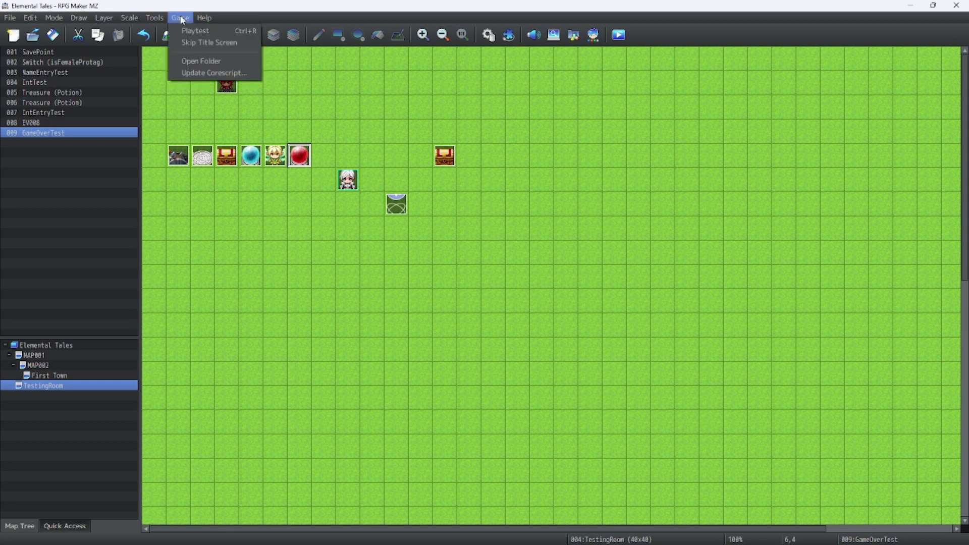
click(404, 58)
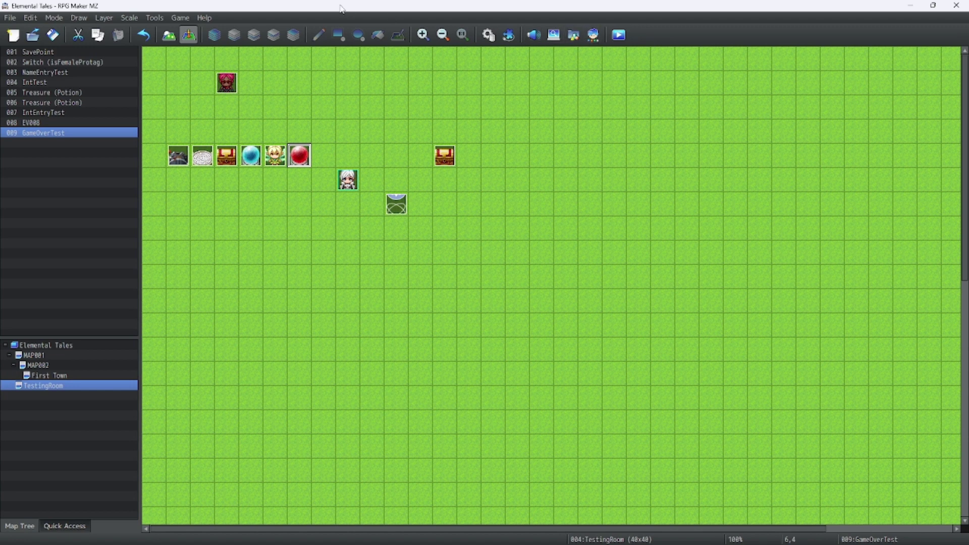
click(177, 17)
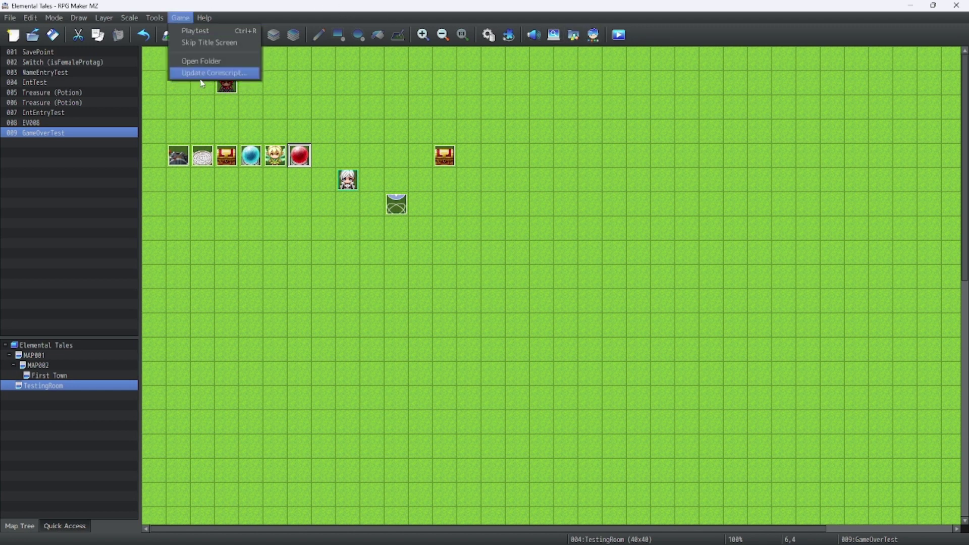
click(204, 59)
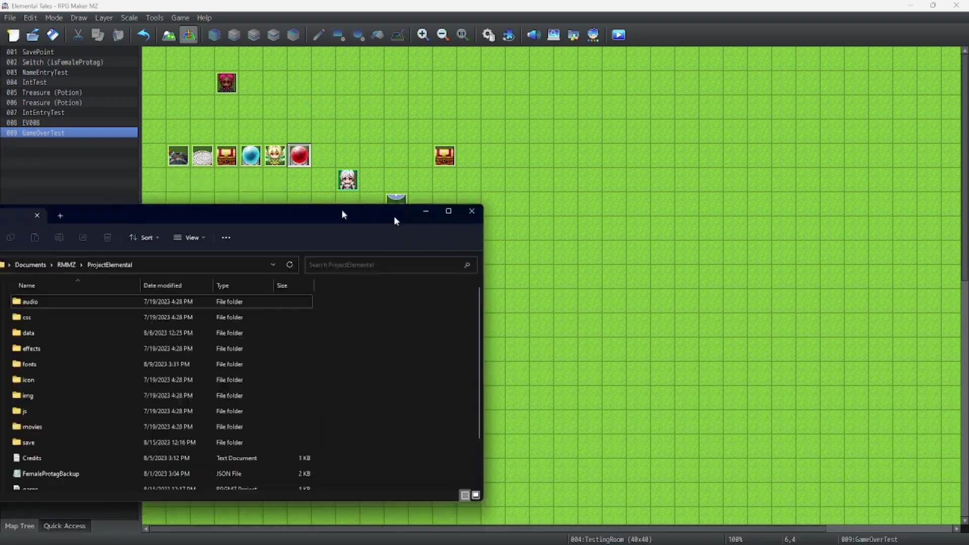
drag(341, 210, 613, 3)
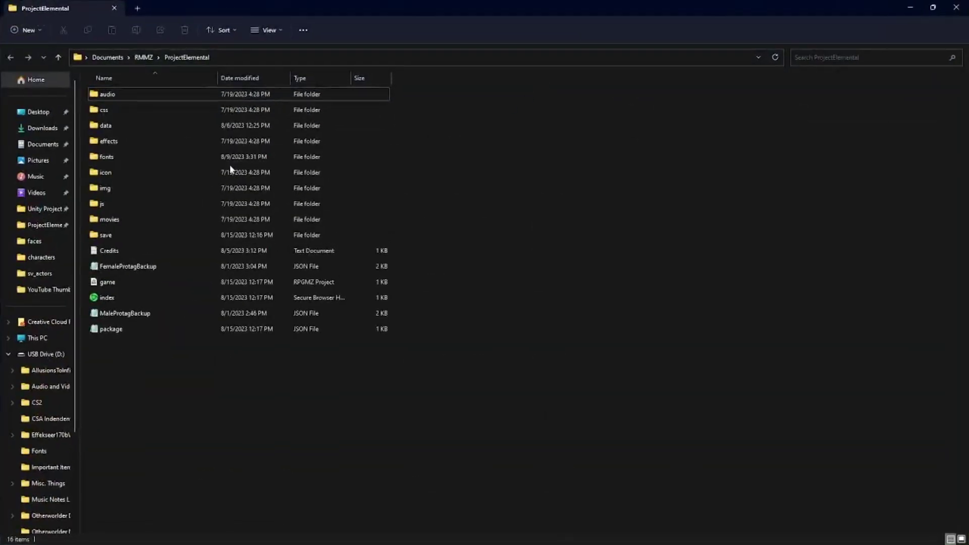
Preview GameOver.png from img/system, then close the image viewer.
click(136, 191)
double_click(136, 190)
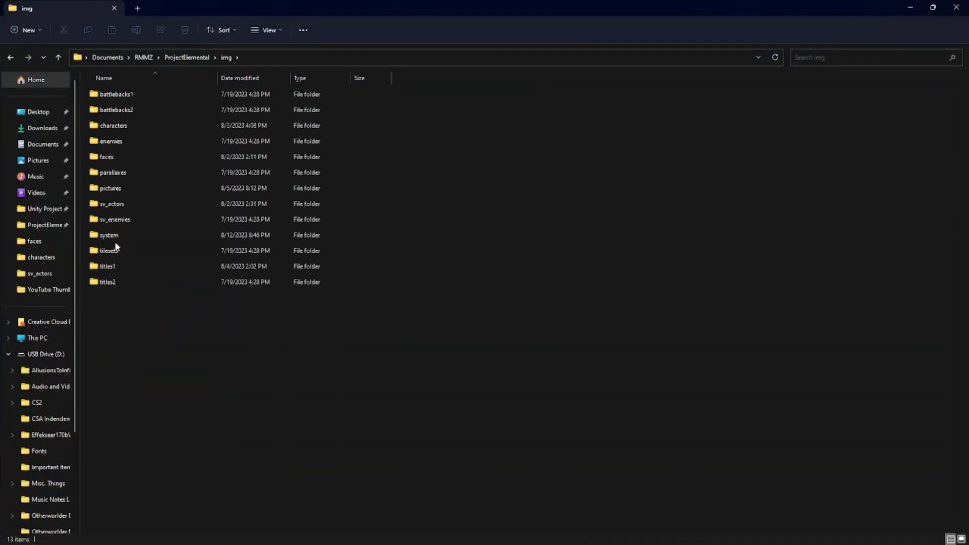
double_click(116, 235)
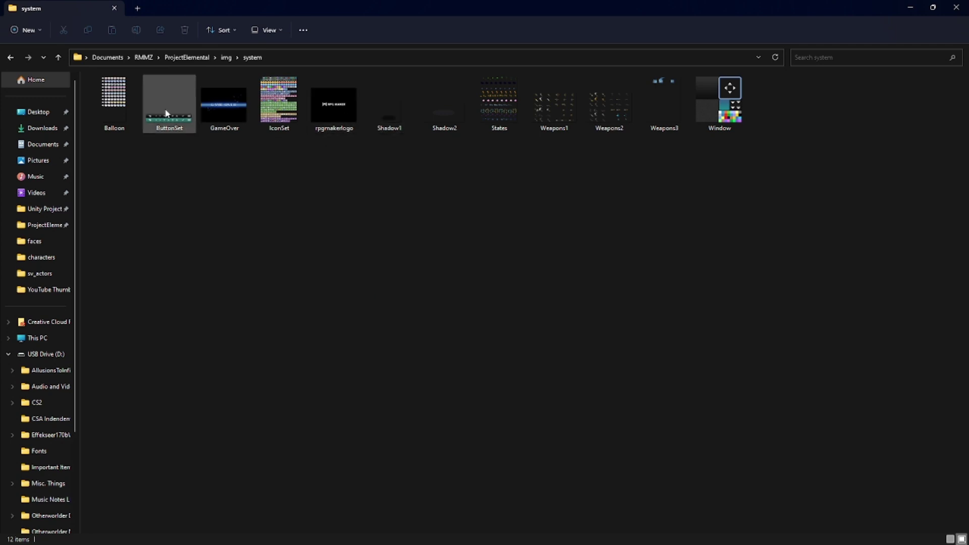
click(222, 110)
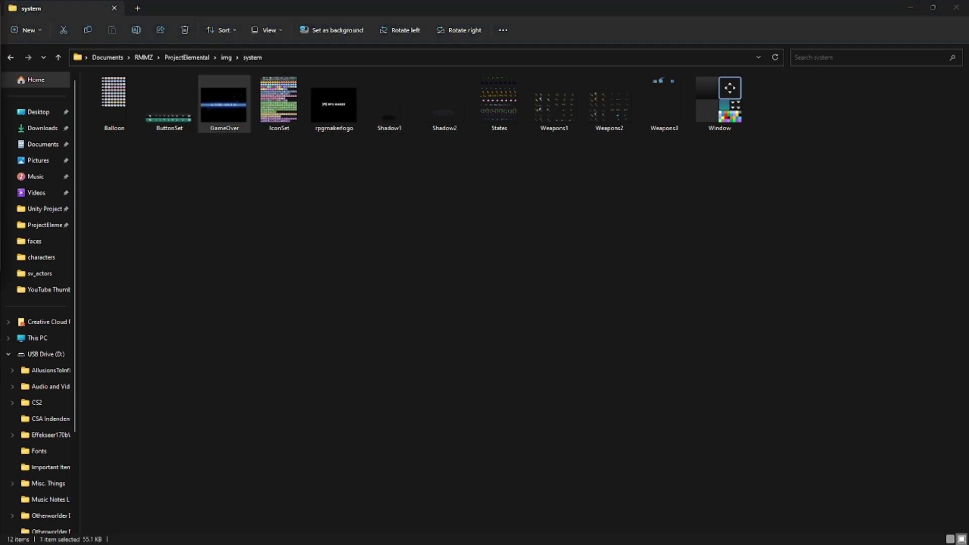
key(Return)
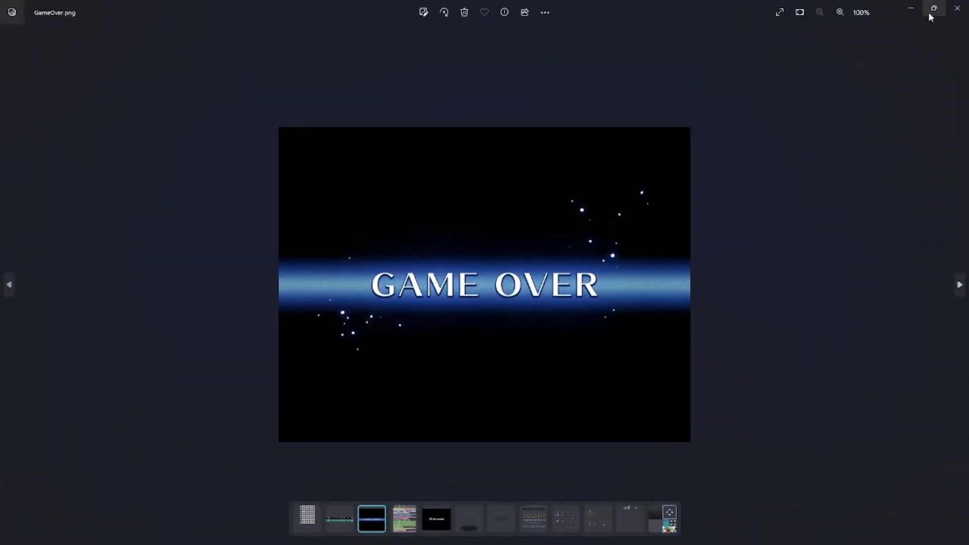
click(956, 8)
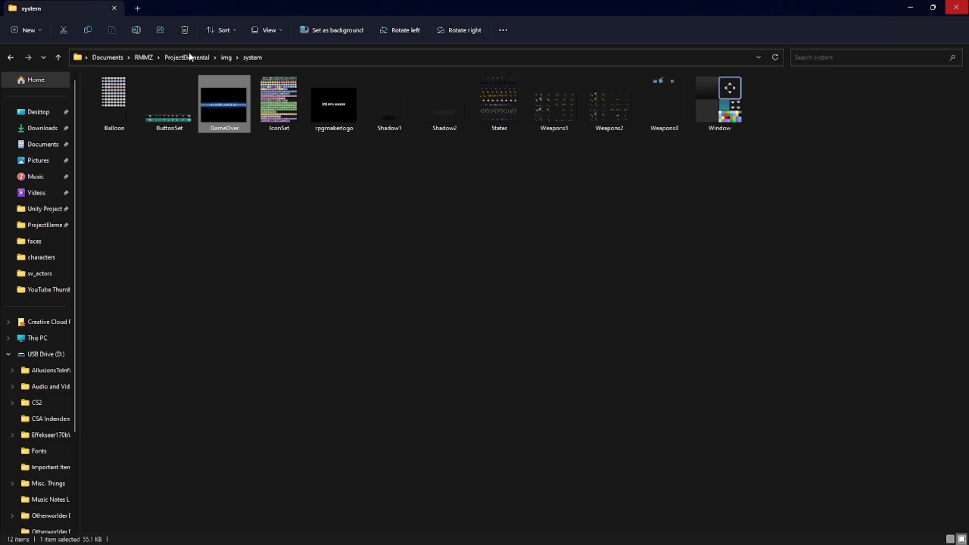
click(956, 7)
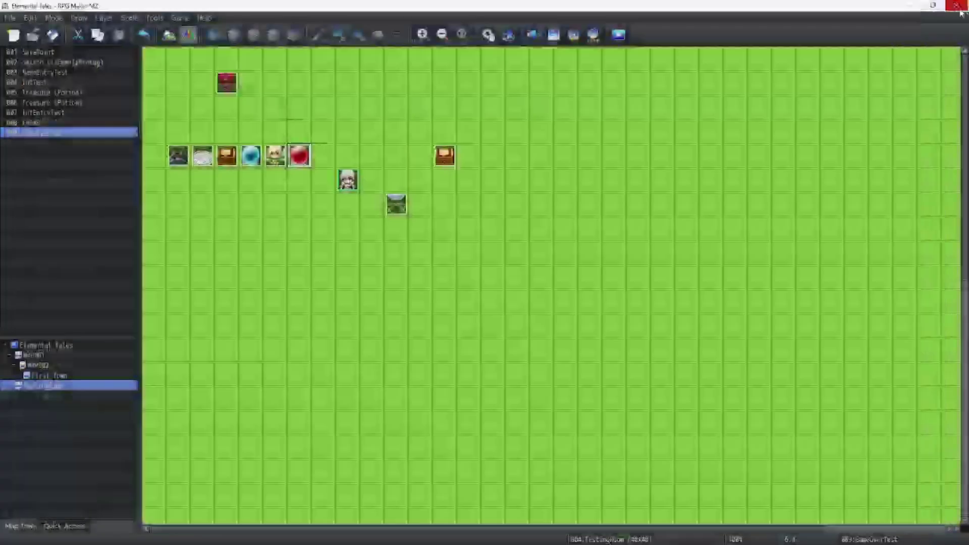
click(488, 35)
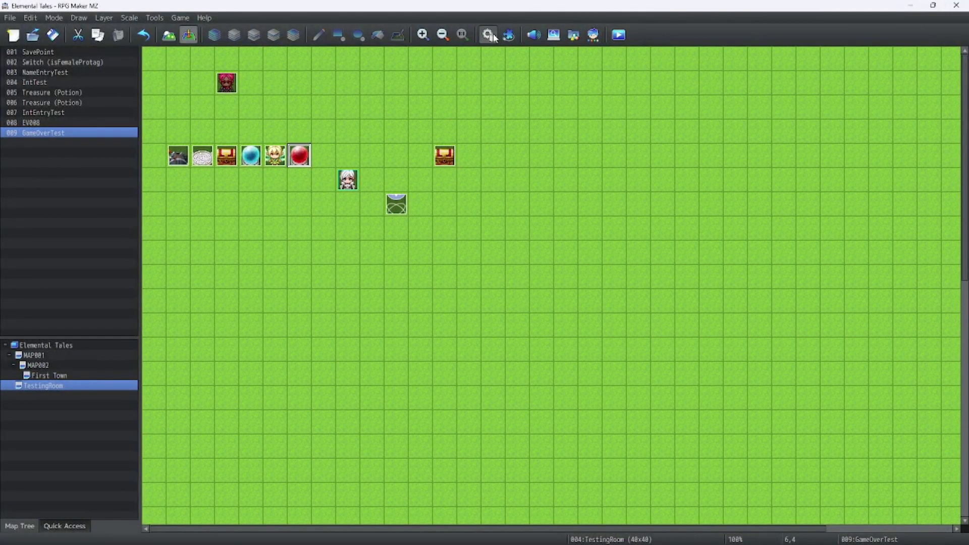
click(229, 306)
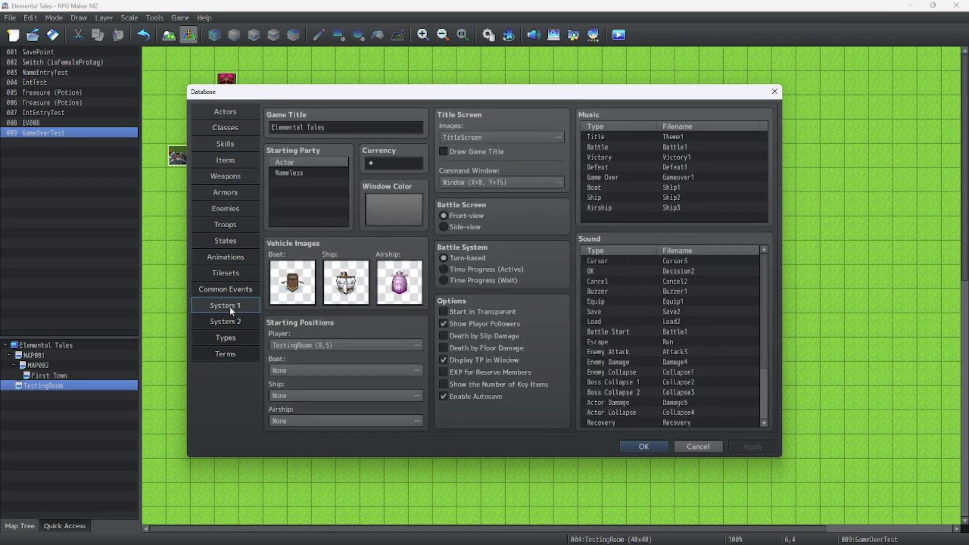
click(642, 173)
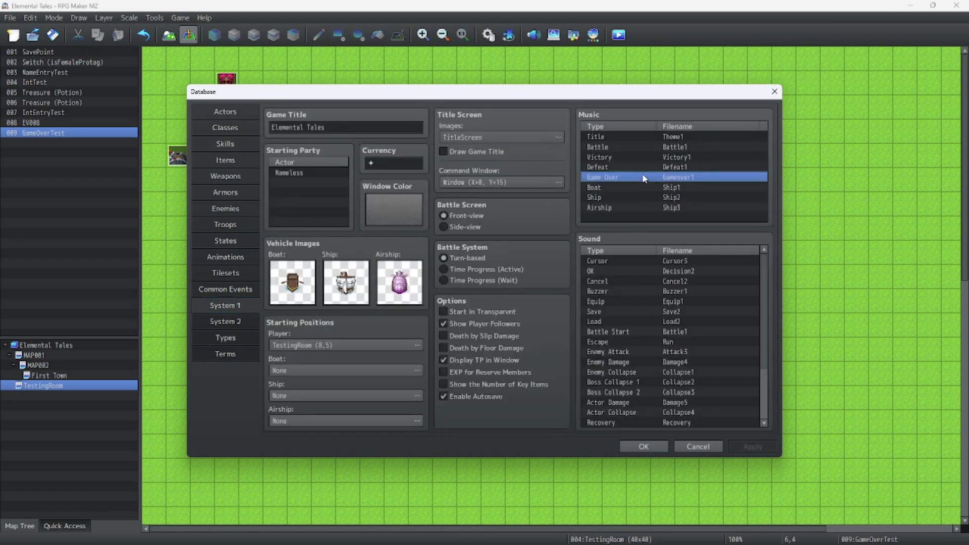
click(645, 446)
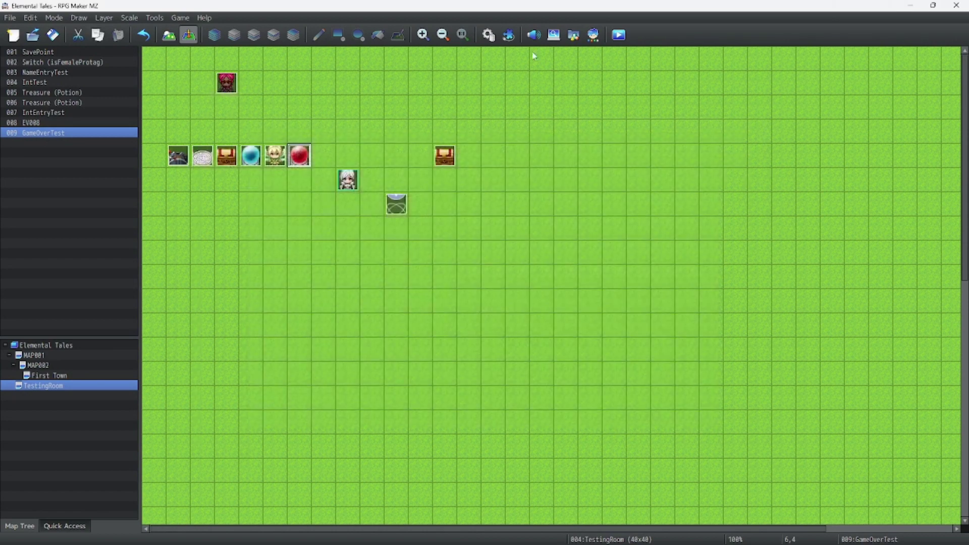